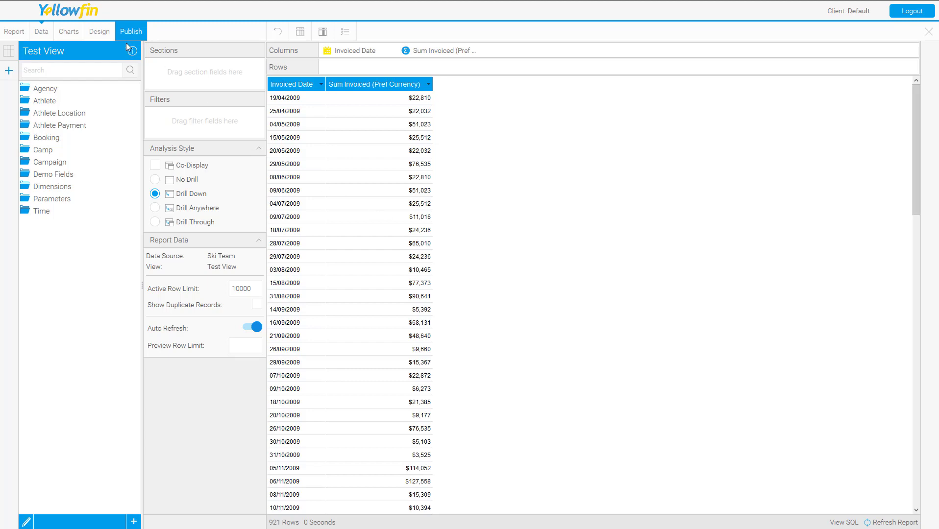
Build an auto chart with Invoiced Date on the horizontal axis and Sum Invoiced (Pref Currency) on the vertical axis
left_click(69, 33)
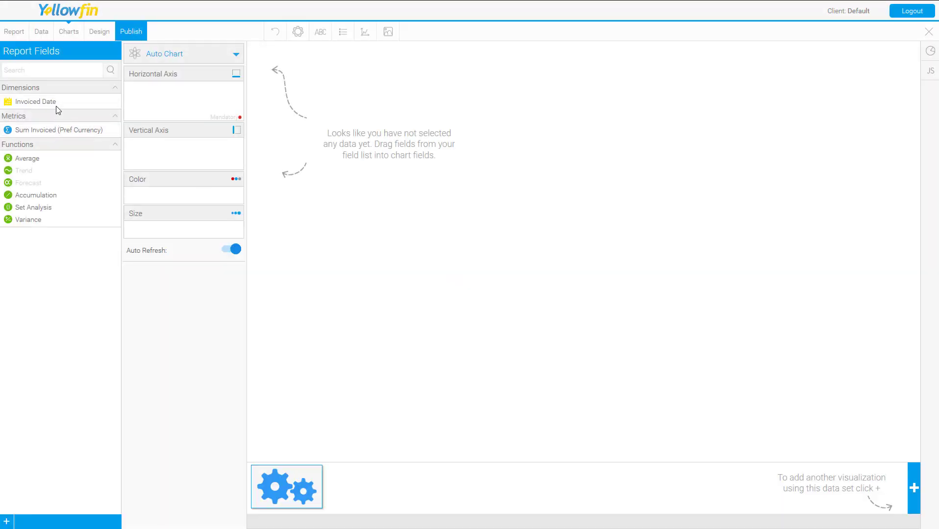
left_click_drag(56, 101, 167, 100)
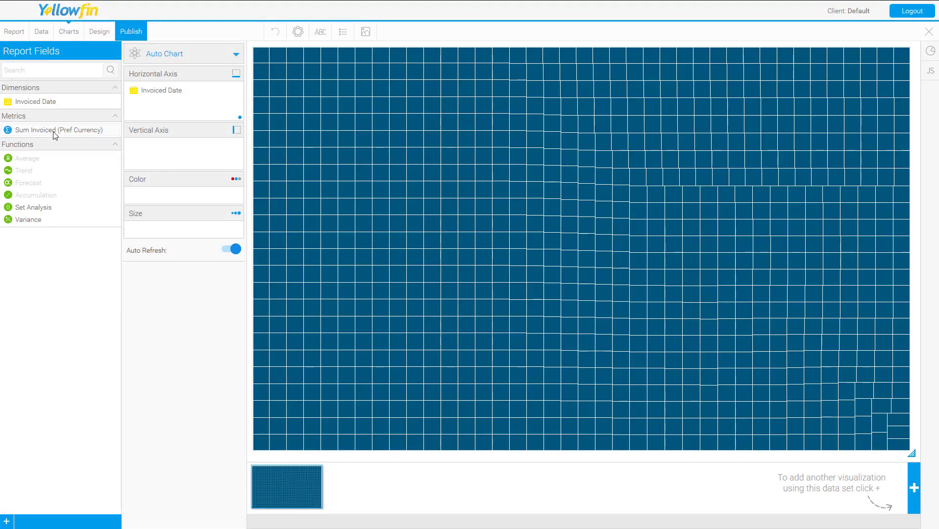
left_click_drag(53, 134, 226, 163)
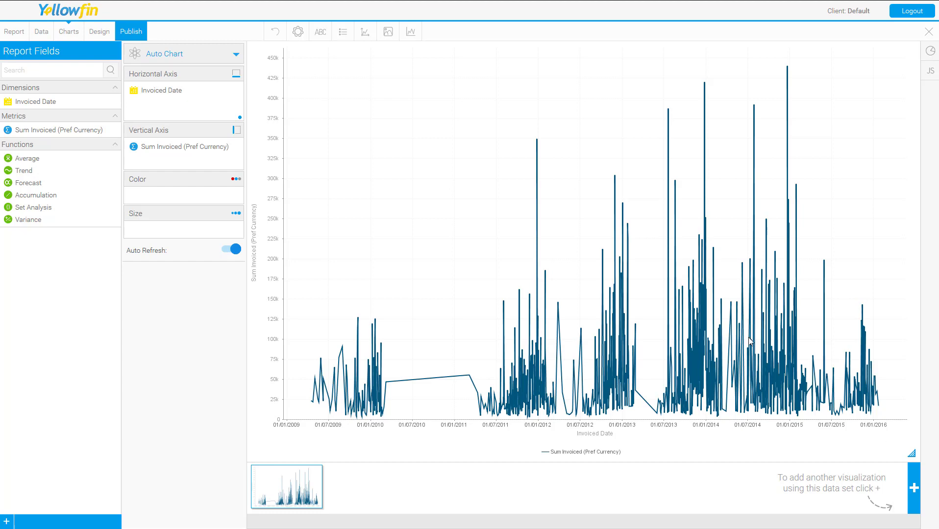
Return to the report data and add further copies of Invoiced (Pref Currency) from Demo Fields as table columns
left_click(42, 31)
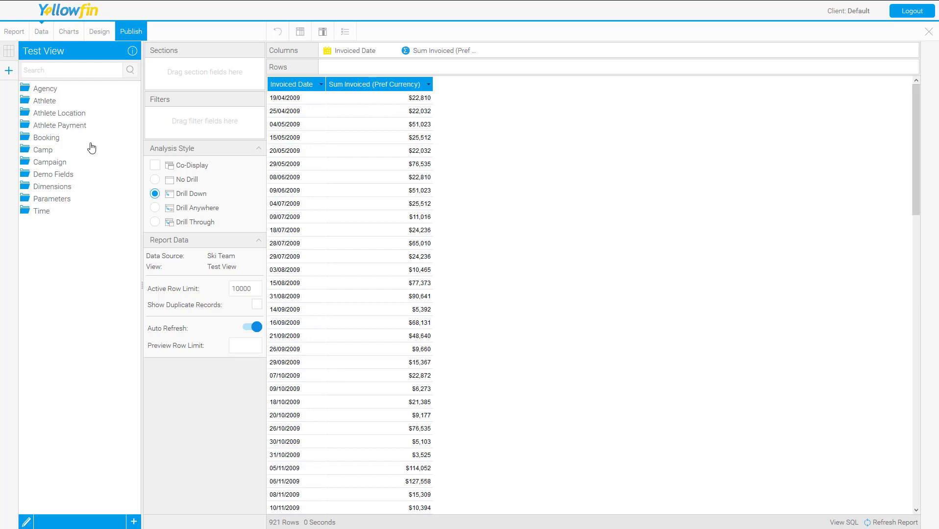
left_click(54, 174)
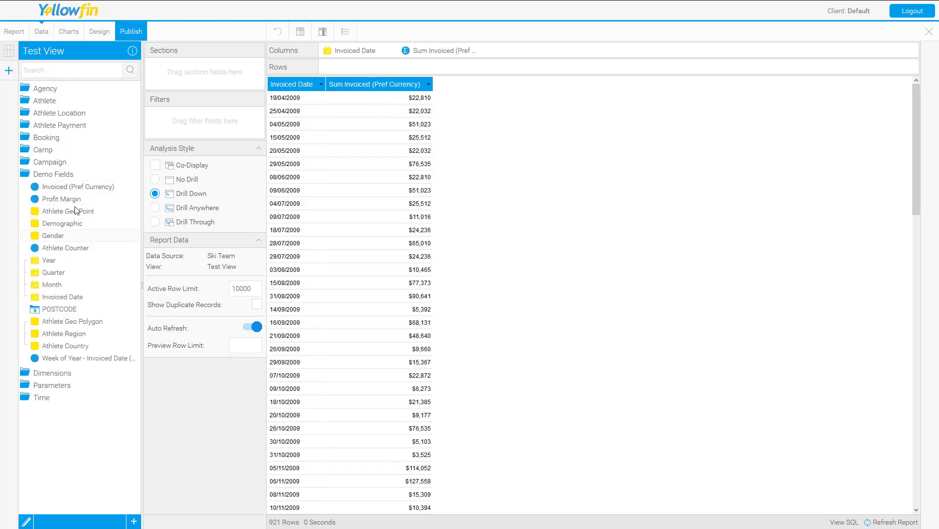
left_click_drag(81, 189, 488, 157)
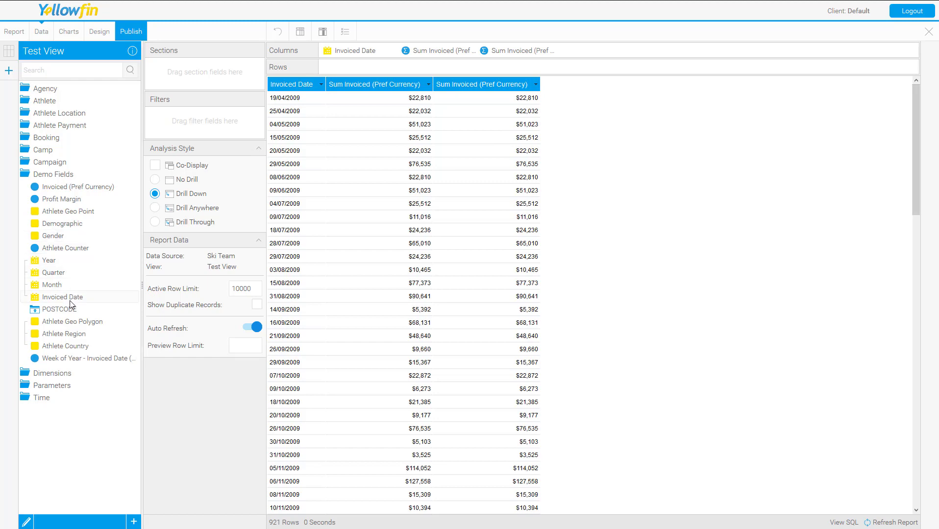
left_click_drag(93, 190, 627, 169)
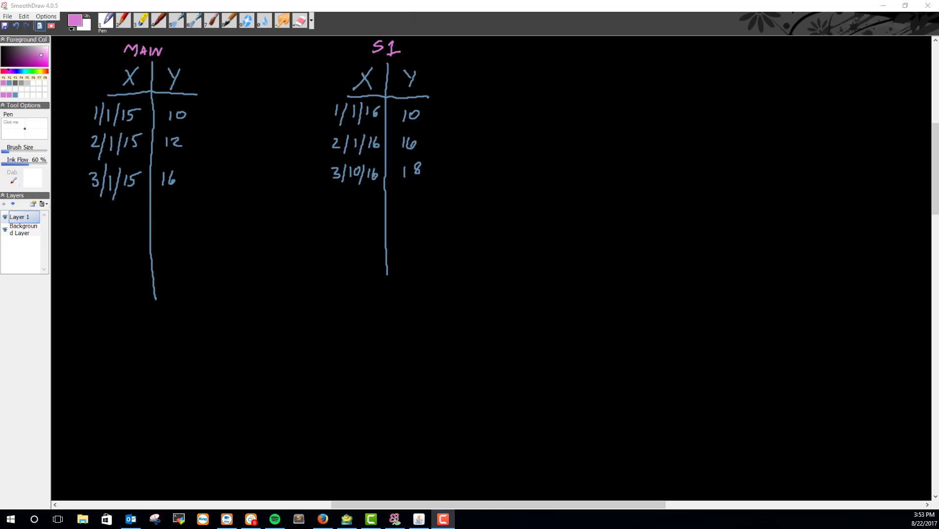
Switch to SmoothDraw and handwrite 1/1/15 ≠ 1/1/16 in pink beside the S1 table
mouse_move(536, 73)
left_mouse_down()
mouse_move(555, 91)
mouse_move(565, 84)
mouse_move(559, 107)
left_mouse_up()
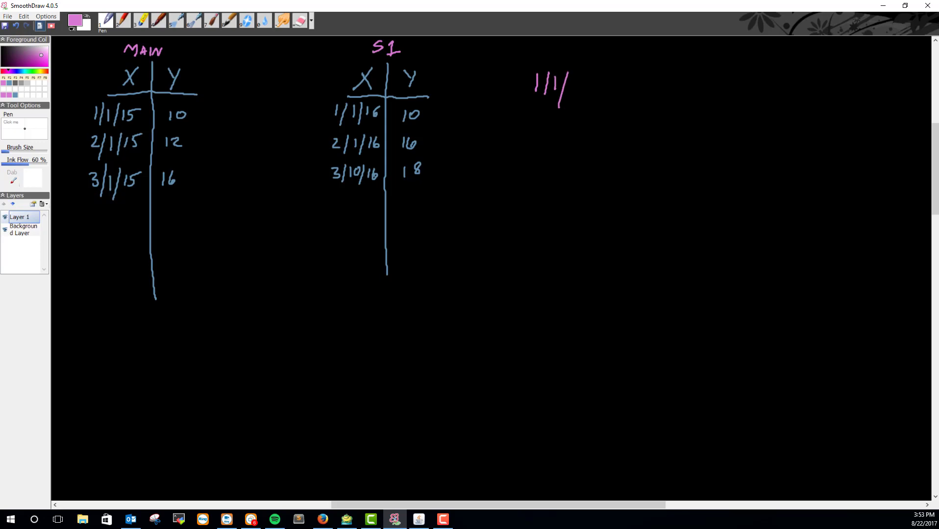
left_click_drag(577, 77, 578, 90)
mouse_move(582, 77)
left_mouse_down()
mouse_move(632, 80)
mouse_move(666, 96)
mouse_move(679, 88)
mouse_move(686, 99)
mouse_move(704, 89)
left_mouse_up()
left_click_drag(717, 74, 711, 85)
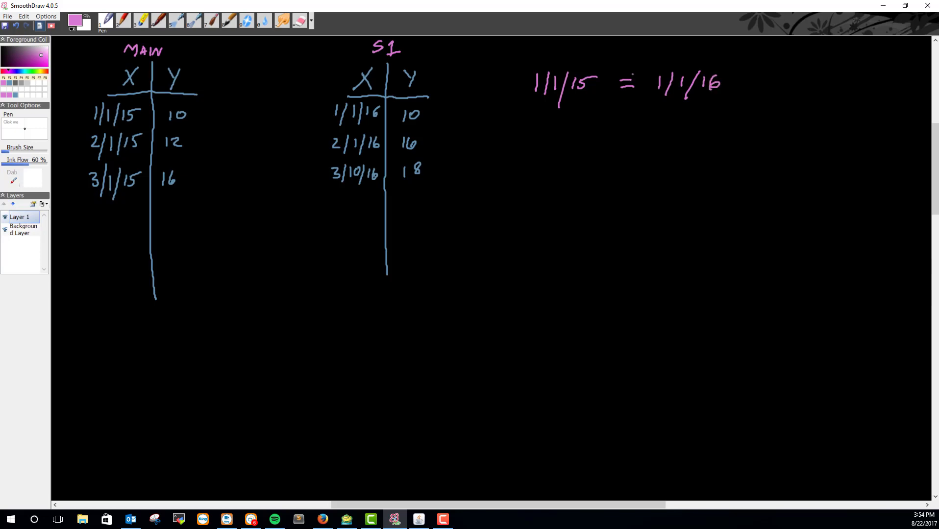
left_click_drag(632, 75, 624, 94)
Handwrite 2/1/15 ≠ 2/1/16 in pink below the first date comparison
mouse_move(532, 129)
left_mouse_down()
mouse_move(545, 148)
mouse_move(575, 135)
left_mouse_up()
left_click_drag(582, 128, 581, 140)
mouse_move(586, 129)
left_mouse_down()
mouse_move(631, 128)
mouse_move(630, 136)
left_mouse_up()
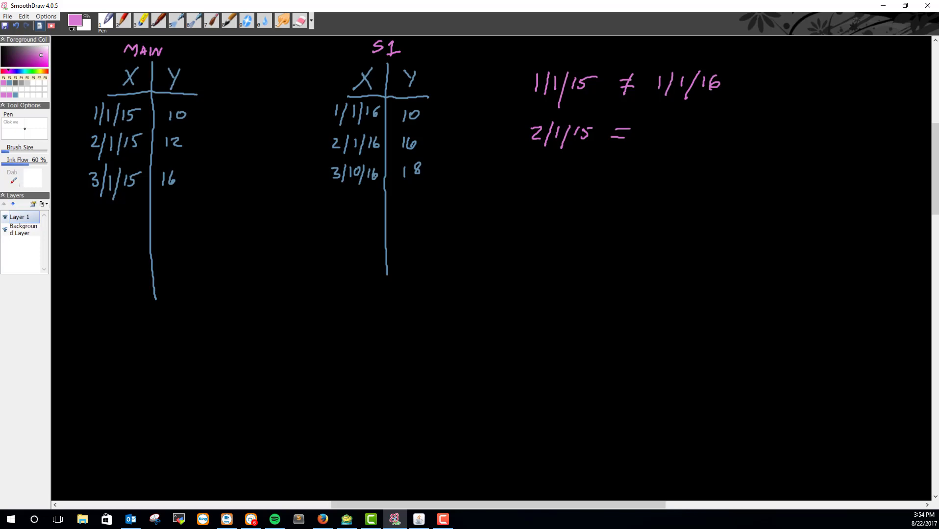
mouse_move(645, 129)
left_mouse_down()
mouse_move(659, 144)
mouse_move(706, 140)
left_mouse_up()
left_click_drag(632, 122, 613, 147)
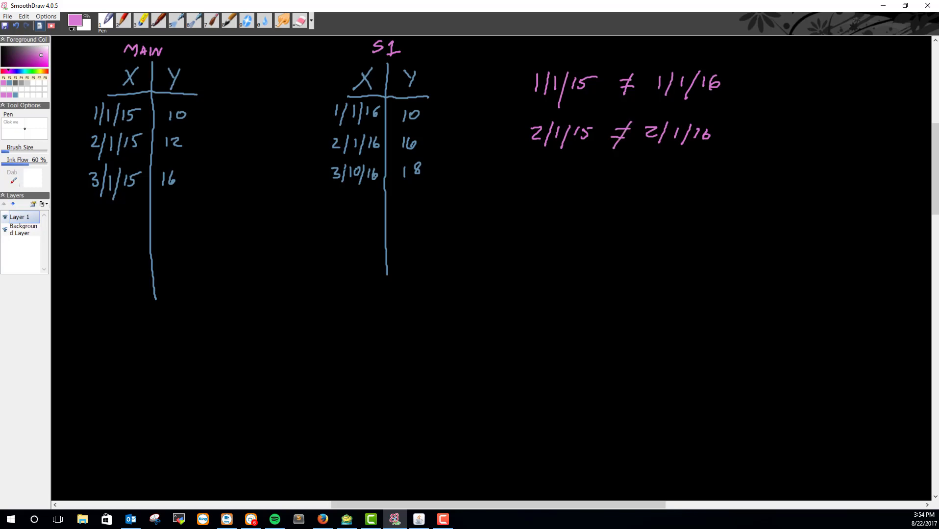
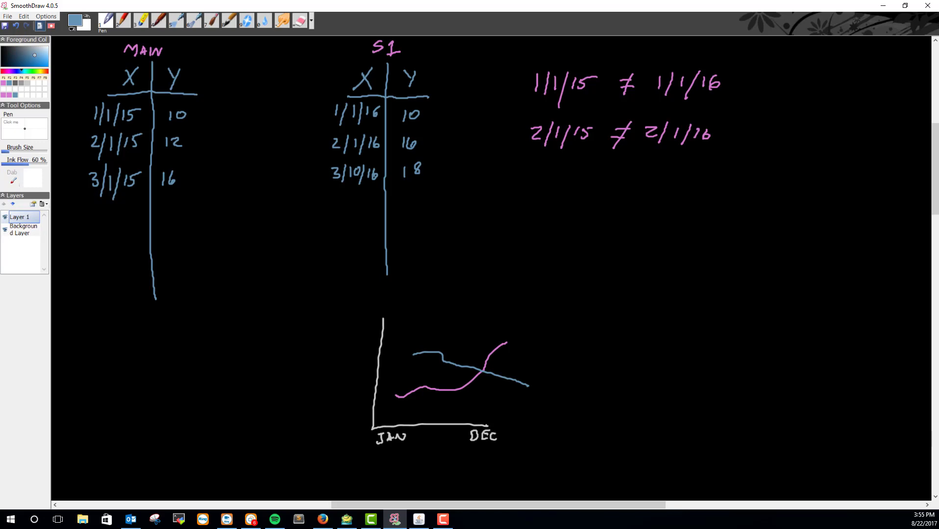
Label the blue chart line 2016 in blue and the pink chart line 2015 in pink
left_click_drag(534, 384, 562, 393)
key("F1")
left_click_drag(514, 339, 525, 342)
mouse_move(535, 341)
left_mouse_down()
mouse_move(541, 349)
mouse_move(550, 340)
left_mouse_up()
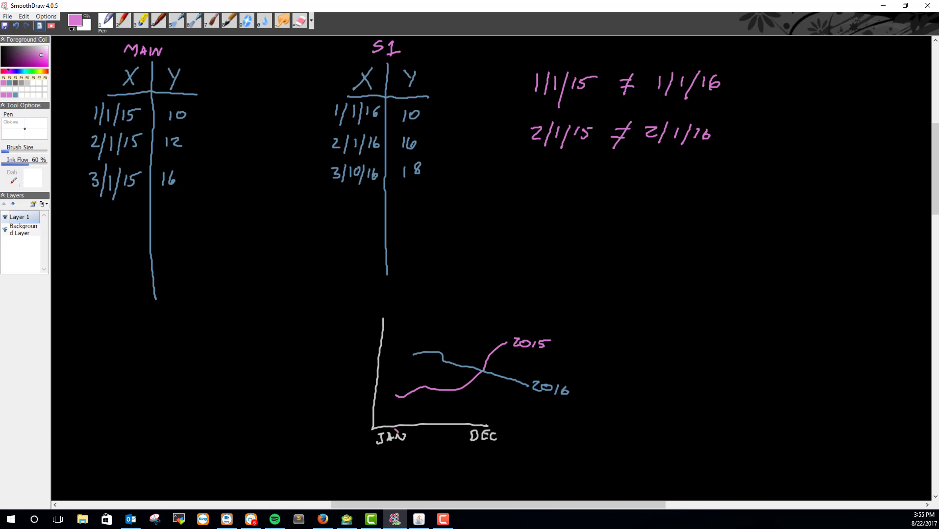
Draw a blue X/Y table below the date comparisons, listing JAN, FEB and a down arrow to DEC under X
key("F2")
left_click_drag(664, 226, 648, 225)
mouse_move(652, 210)
left_mouse_down()
mouse_move(654, 221)
mouse_move(694, 217)
mouse_move(671, 318)
mouse_move(678, 354)
left_mouse_up()
left_click_drag(649, 225, 707, 221)
mouse_move(634, 230)
left_mouse_down()
mouse_move(628, 241)
mouse_move(648, 224)
mouse_move(650, 239)
left_mouse_up()
left_click_drag(651, 242, 628, 273)
left_click_drag(629, 257, 638, 255)
left_click_drag(629, 264, 640, 271)
mouse_move(639, 256)
left_mouse_down()
mouse_move(651, 272)
mouse_move(641, 331)
mouse_move(653, 327)
mouse_move(631, 357)
left_mouse_up()
mouse_move(635, 347)
left_mouse_down()
mouse_move(637, 357)
mouse_move(670, 354)
left_mouse_up()
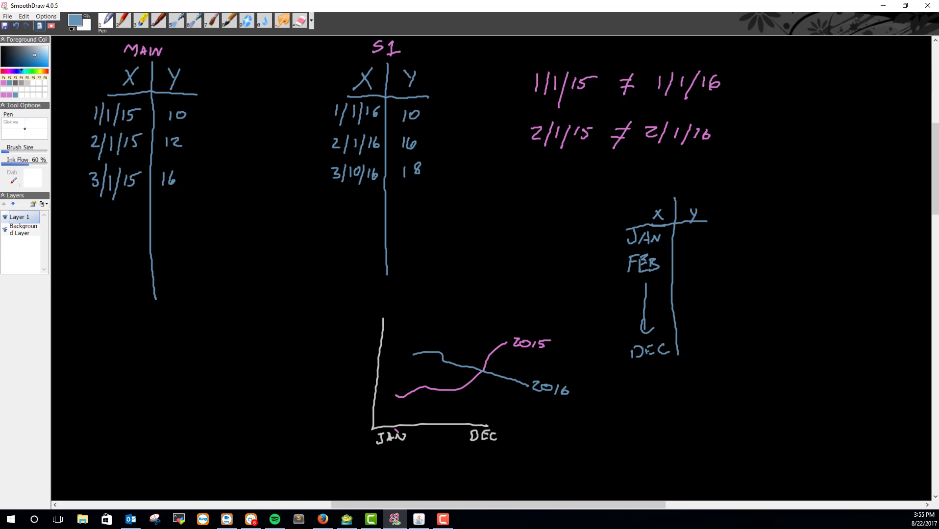
Fill the month table's Y column with 200 for JAN, 150 for FEB and 205 for DEC
mouse_move(685, 235)
left_mouse_down()
mouse_move(695, 244)
mouse_move(709, 235)
mouse_move(686, 268)
mouse_move(693, 265)
left_mouse_up()
left_click_drag(695, 258, 706, 255)
mouse_move(688, 341)
left_mouse_down()
mouse_move(715, 348)
mouse_move(738, 332)
left_mouse_up()
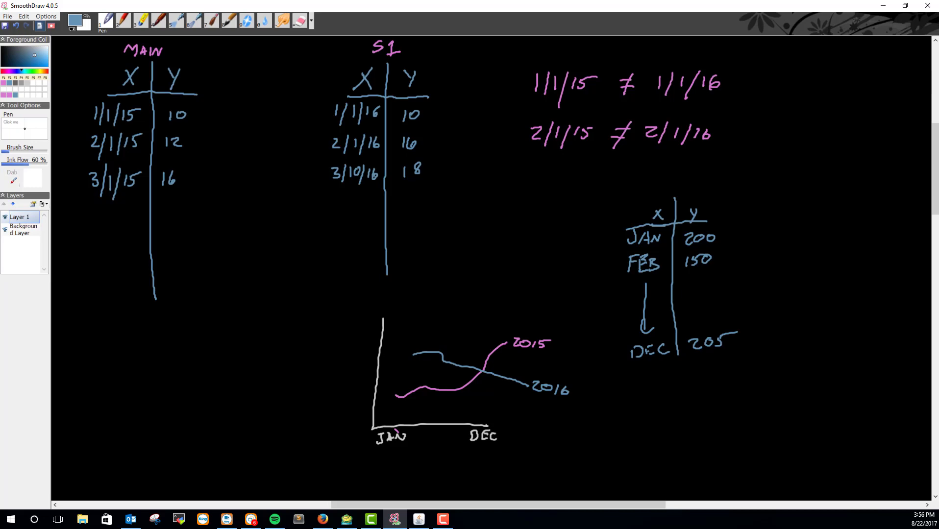
Write a light grey 2015 heading above the month table and a matching 2016 heading beside it
key("F5")
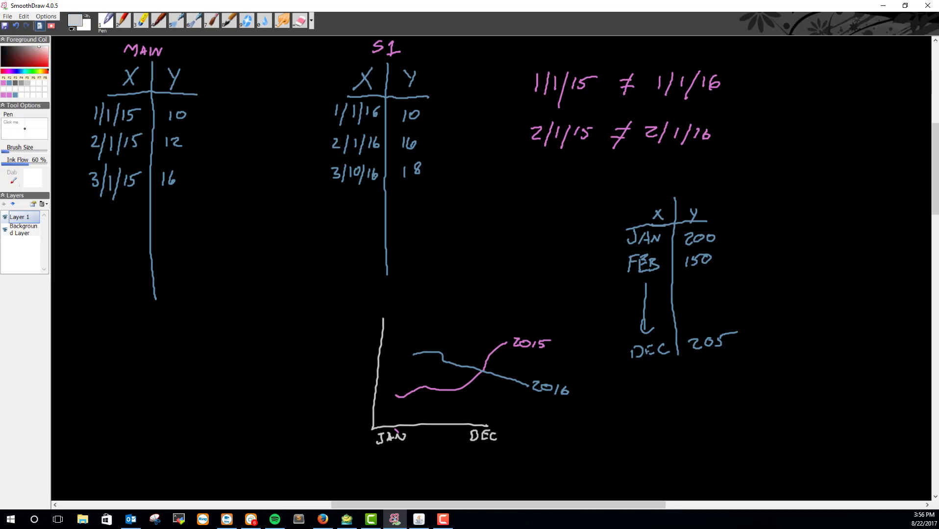
left_click_drag(636, 181, 661, 188)
mouse_move(667, 178)
left_mouse_down()
mouse_move(666, 188)
mouse_move(682, 176)
left_mouse_up()
mouse_move(803, 172)
left_mouse_down()
mouse_move(827, 168)
mouse_move(837, 179)
left_mouse_up()
left_click_drag(848, 165, 847, 172)
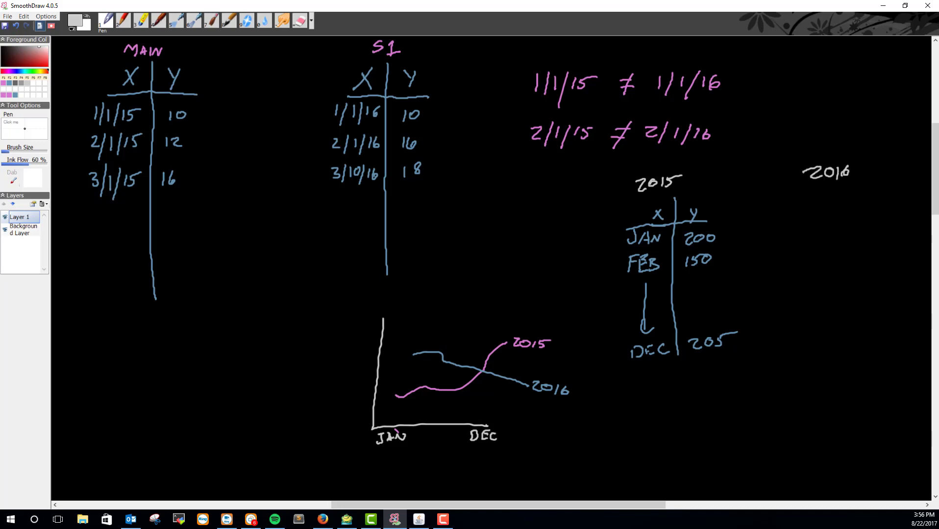
Draw a blue X/Y table under the 2016 heading with the rows JAN 200 and JAN 215
key("F2")
mouse_move(797, 209)
left_mouse_down()
mouse_move(809, 219)
mouse_move(796, 219)
mouse_move(841, 214)
left_mouse_up()
mouse_move(842, 212)
left_mouse_down()
mouse_move(822, 195)
mouse_move(818, 338)
left_mouse_up()
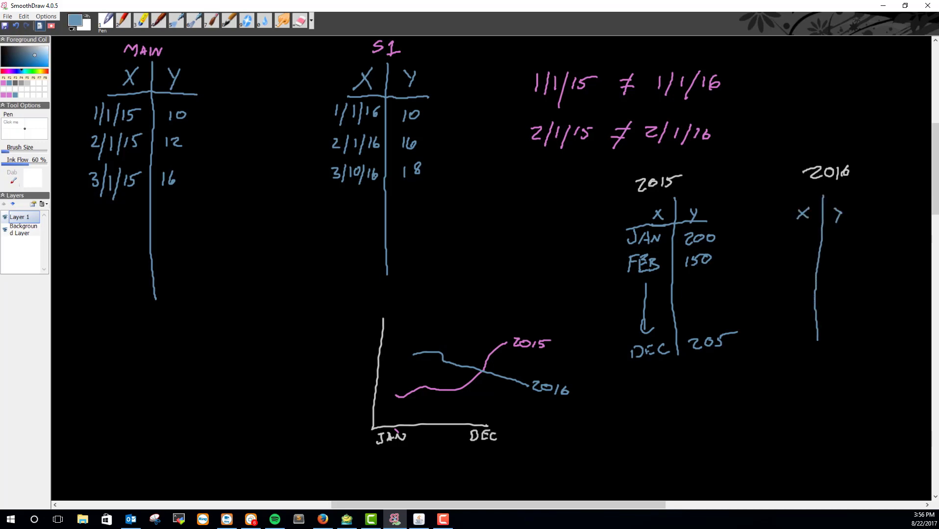
mouse_move(791, 228)
left_mouse_down()
mouse_move(782, 236)
mouse_move(812, 231)
mouse_move(844, 242)
left_mouse_up()
mouse_move(848, 235)
left_mouse_down()
mouse_move(857, 236)
mouse_move(844, 267)
mouse_move(856, 268)
left_mouse_up()
left_click_drag(858, 257, 877, 256)
mouse_move(785, 256)
left_mouse_down()
mouse_move(777, 265)
mouse_move(814, 256)
mouse_move(795, 257)
left_mouse_up()
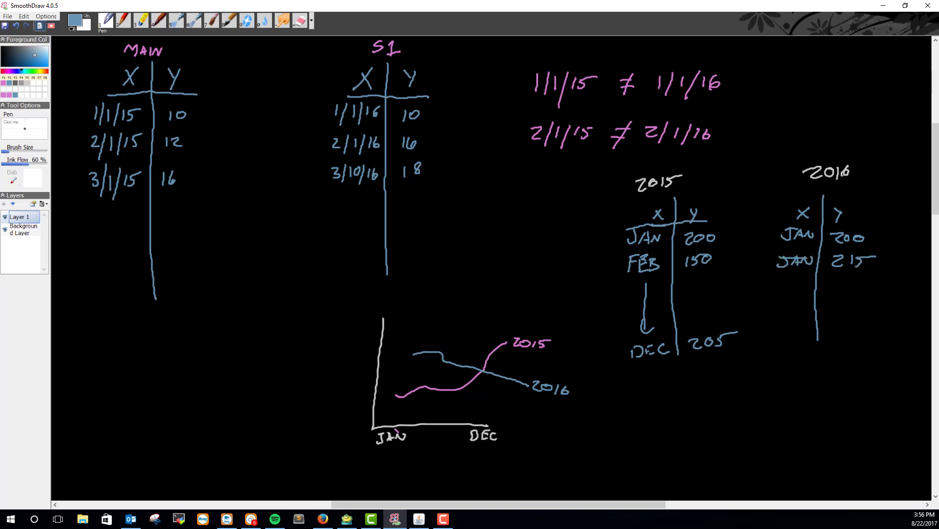
Connect the 2015 and 2016 tables with a curved double-headed arrow and write JAN = JAN above them in blue
mouse_move(664, 198)
left_mouse_down()
mouse_move(752, 188)
mouse_move(787, 198)
mouse_move(768, 211)
left_mouse_up()
left_click_drag(676, 192, 674, 200)
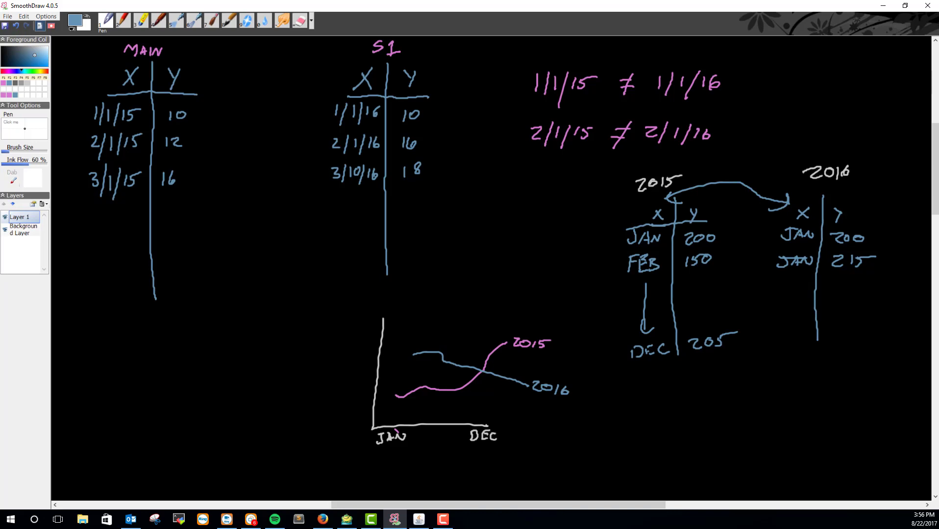
left_click_drag(818, 86, 808, 103)
left_click_drag(810, 89, 841, 98)
mouse_move(839, 103)
left_mouse_down()
mouse_move(874, 96)
mouse_move(882, 106)
mouse_move(909, 92)
left_mouse_up()
left_click(860, 99)
mouse_move(897, 106)
left_mouse_down()
mouse_move(904, 98)
mouse_move(910, 107)
left_mouse_up()
left_click_drag(902, 103, 926, 98)
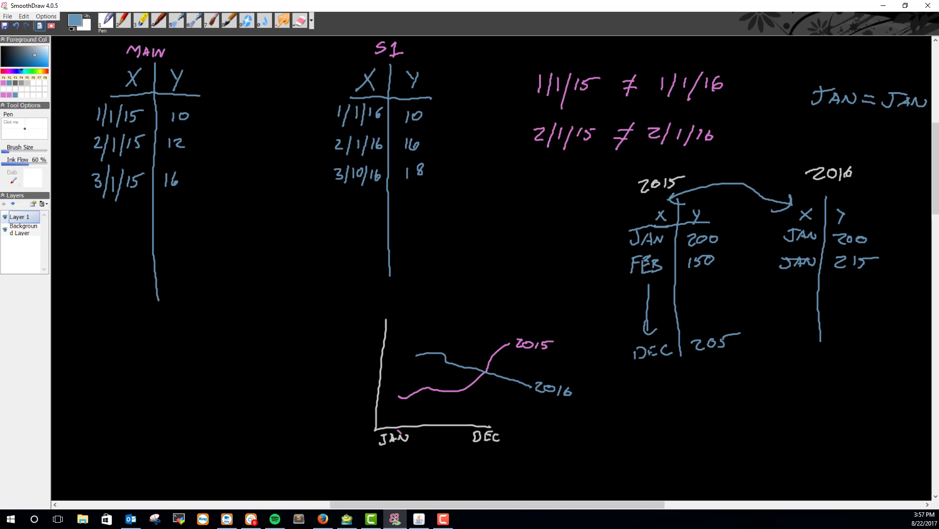
Handwrite over the month label in the second row of the 2016 table
mouse_move(784, 262)
left_mouse_down()
mouse_move(819, 260)
mouse_move(782, 283)
mouse_move(790, 271)
mouse_move(791, 281)
left_mouse_up()
mouse_move(790, 273)
left_mouse_down()
mouse_move(799, 268)
mouse_move(800, 283)
left_mouse_up()
left_click_drag(801, 271, 801, 283)
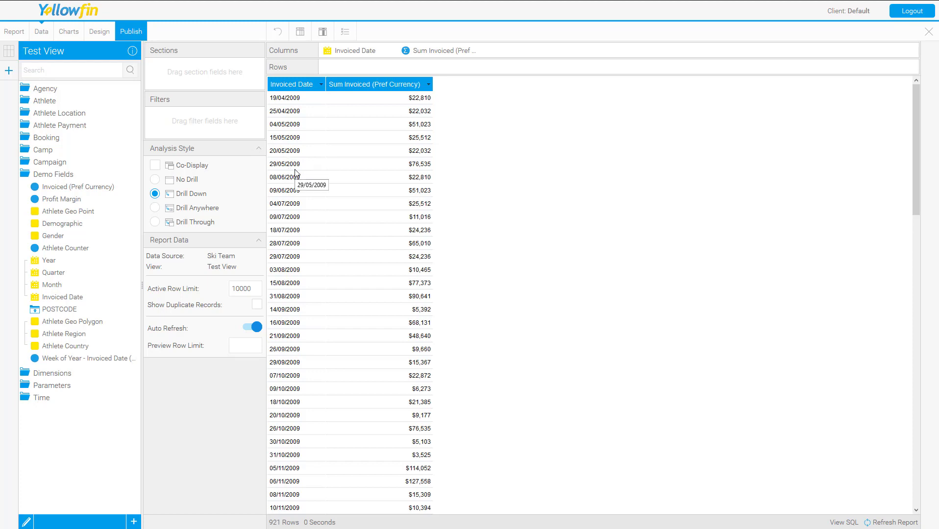
Switch to Yellowfin and open the draft version of the report's view for editing at the Prepare stage
left_click(26, 522)
left_click(449, 290)
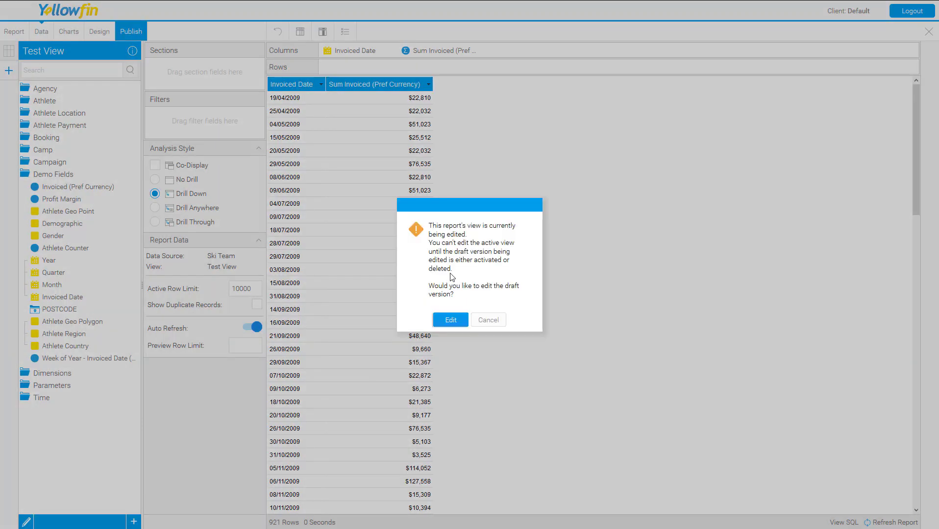
left_click(451, 320)
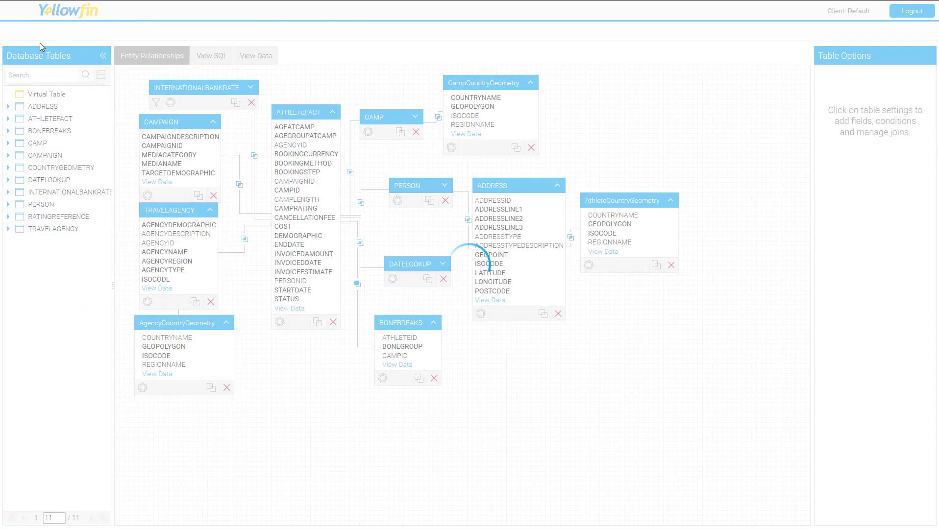
left_click(68, 33)
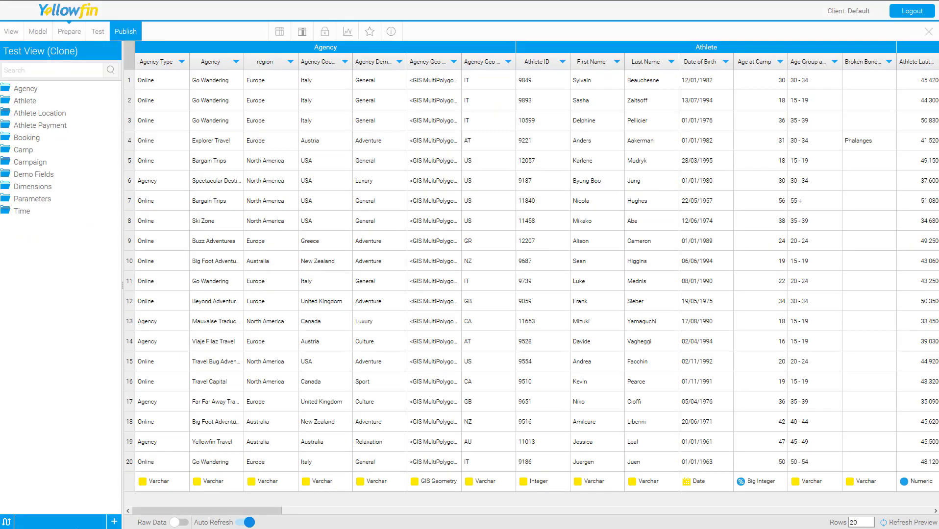
Create a Month date function on the Invoiced Date field, formatted as Month Name and stored in the Time folder
left_click(116, 522)
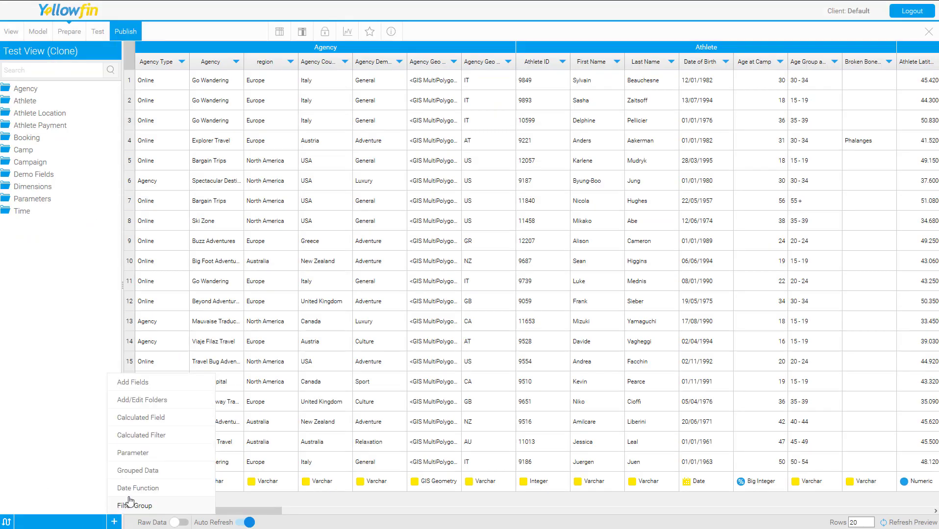
left_click(142, 488)
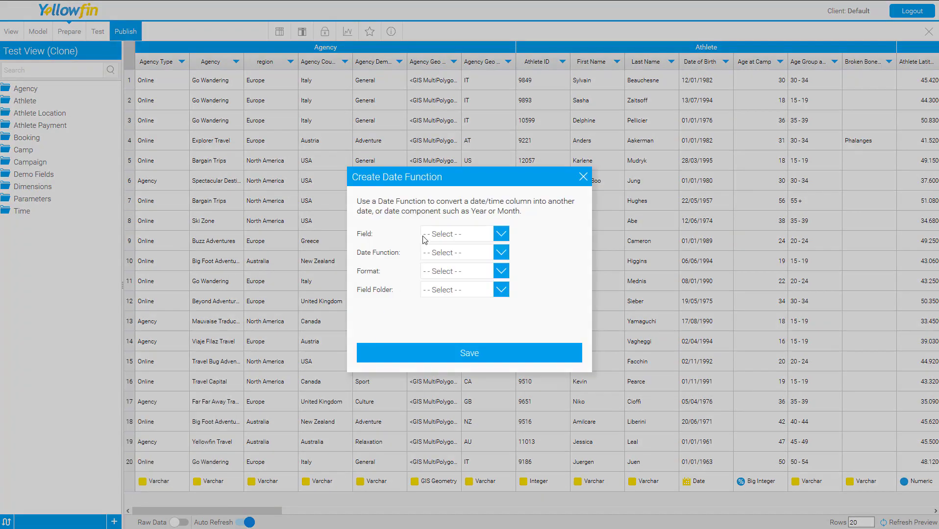
left_click(441, 238)
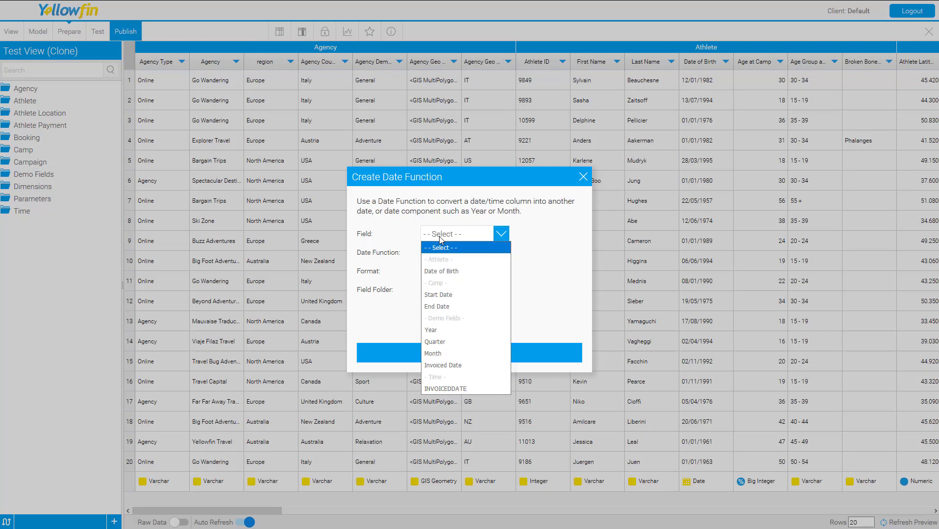
left_click(459, 365)
left_click(466, 252)
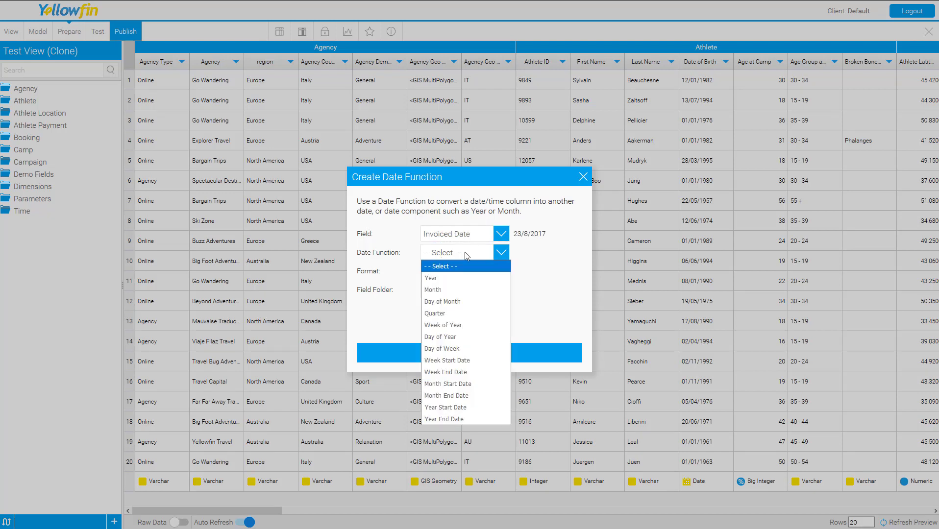
left_click(469, 290)
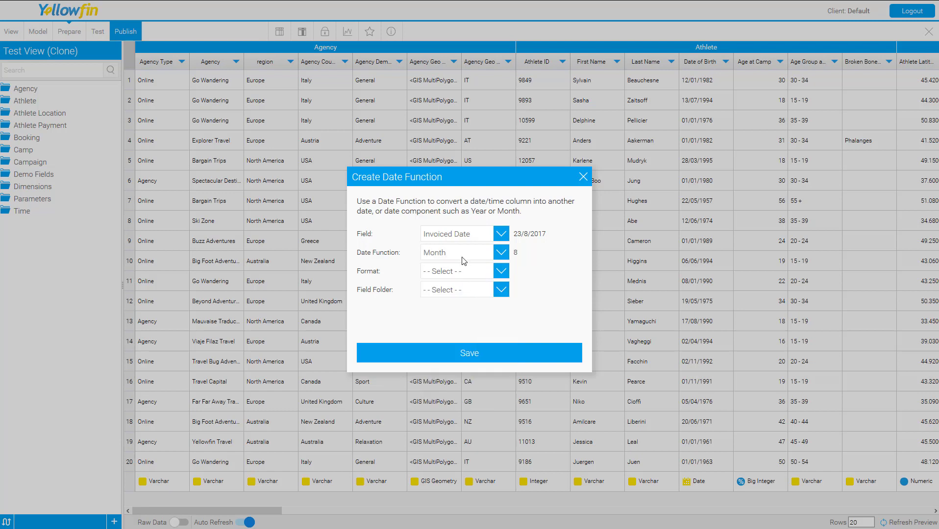
left_click(495, 277)
left_click(490, 298)
left_click(490, 292)
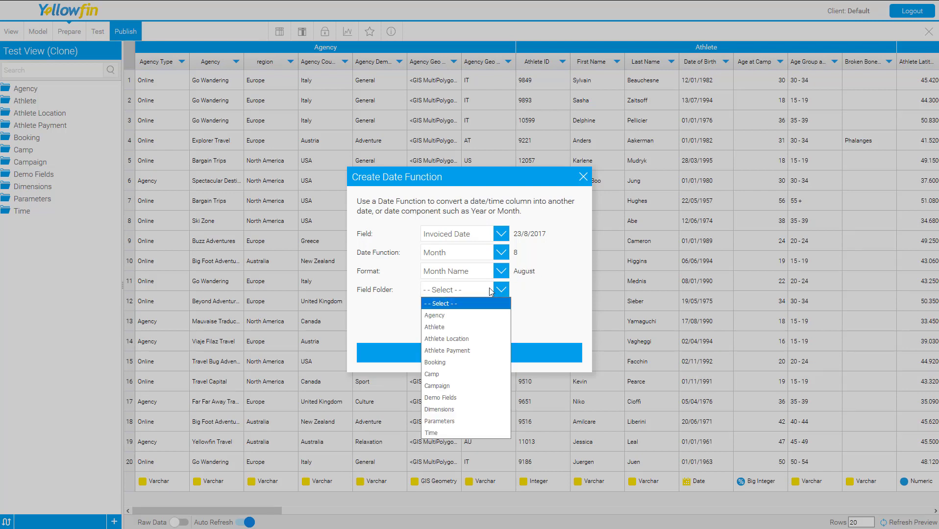
left_click(464, 431)
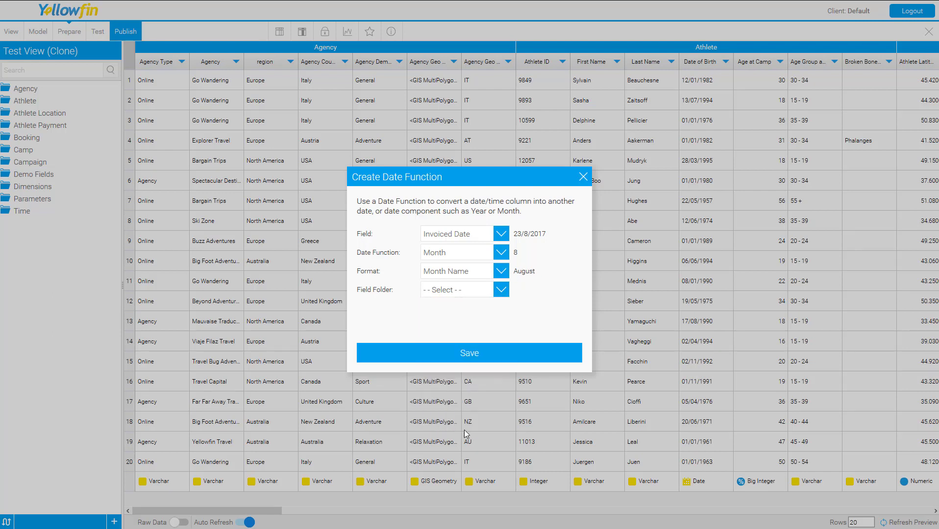
left_click(490, 359)
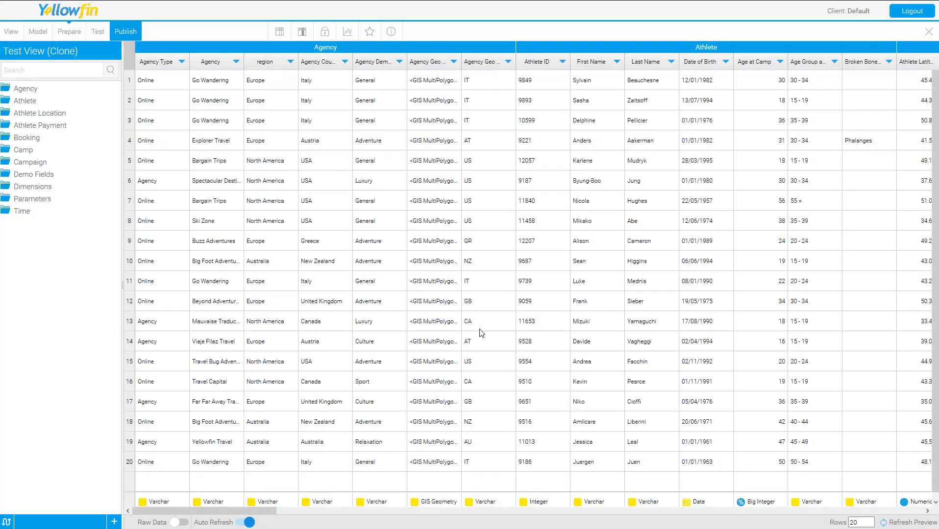
Rename the cloned view to Test View, store it under Tutorial and KPIs, and save and publish it
left_click(25, 212)
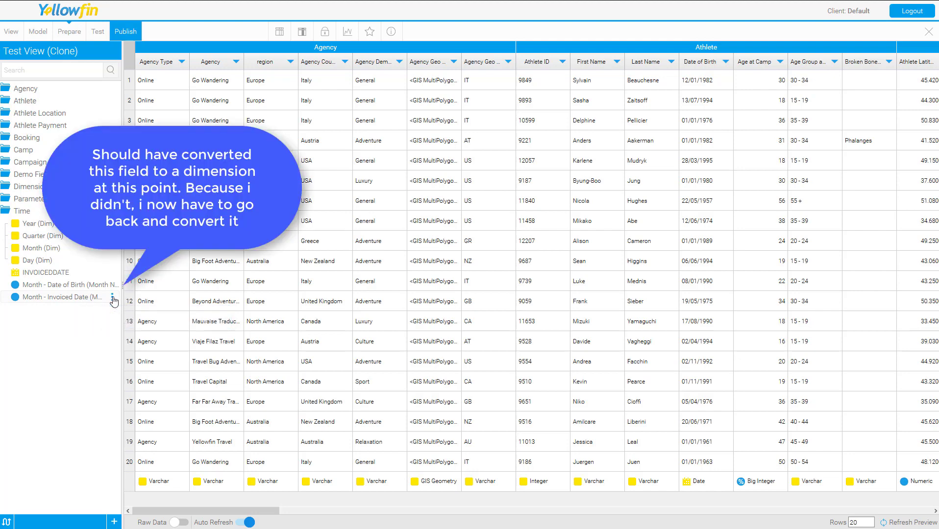
left_click(125, 32)
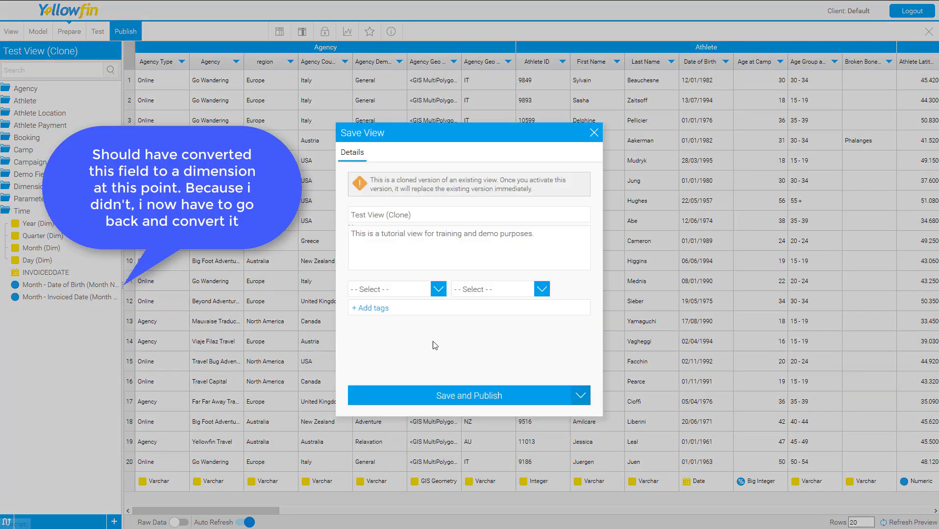
left_click_drag(427, 215, 388, 210)
key("BackSpace")
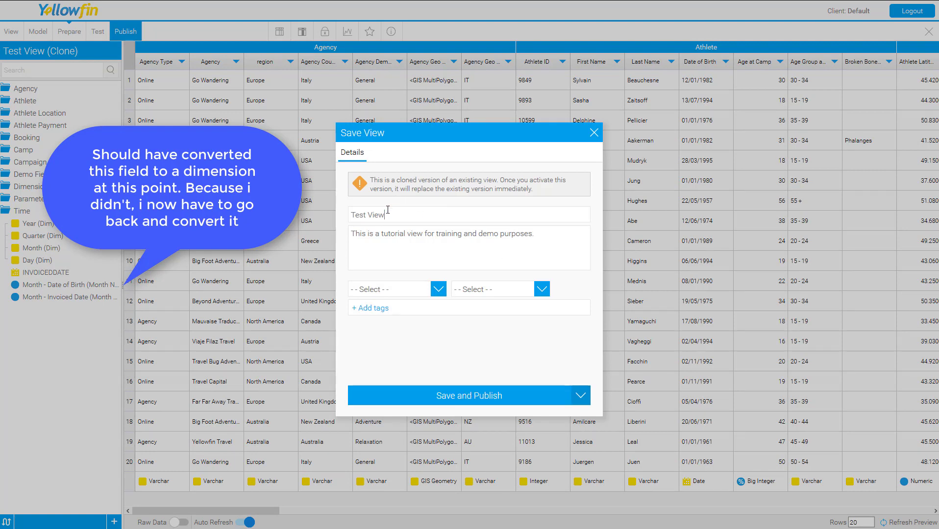
left_click(424, 292)
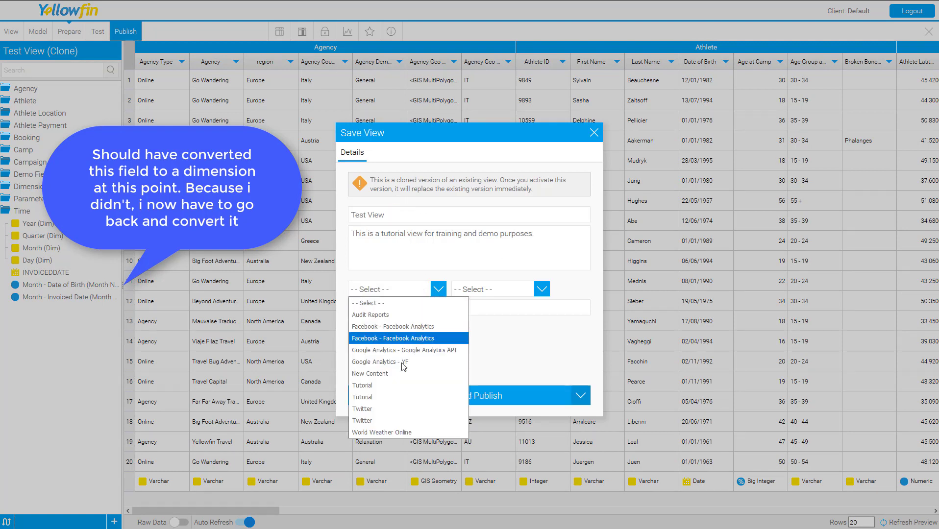
left_click(406, 397)
left_click(491, 292)
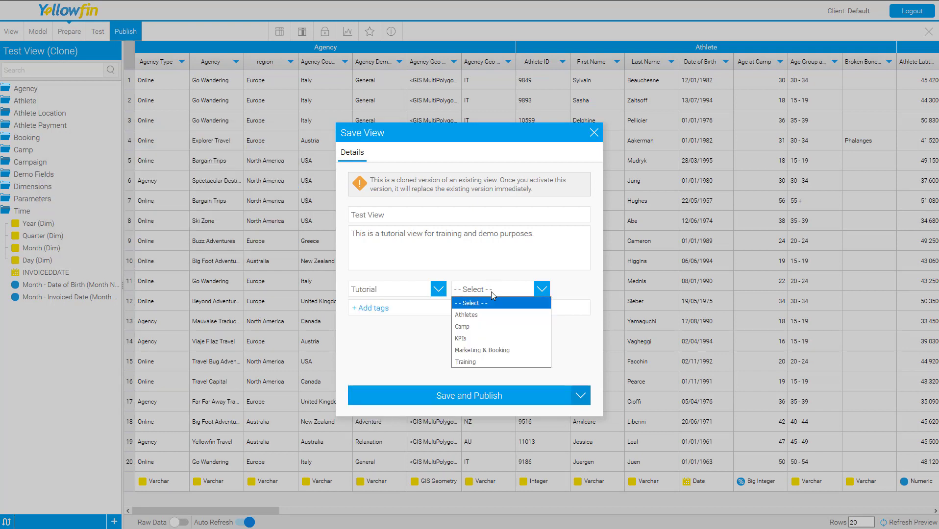
left_click(485, 343)
left_click(478, 395)
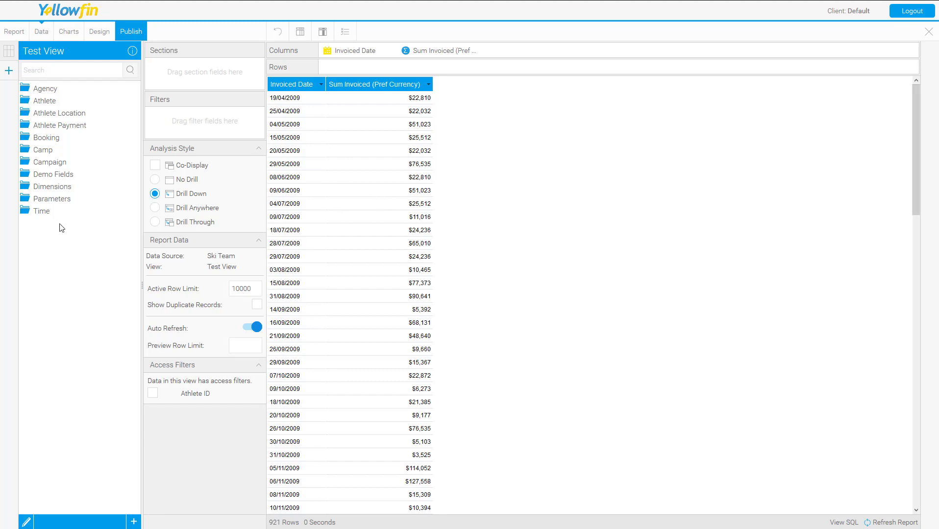
Replace the report's Invoiced Date column with the Month - Date of Birth (Month Name) field from the Time folder
left_click(37, 212)
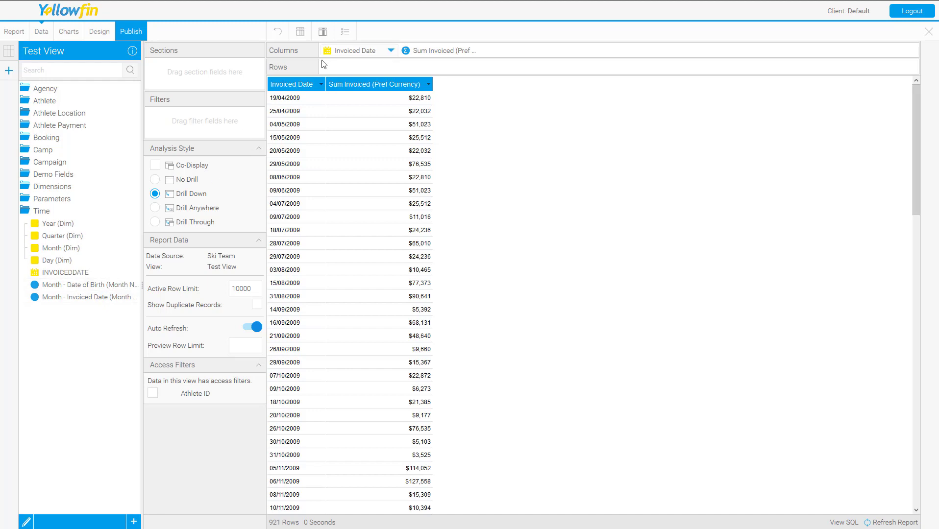
left_click_drag(338, 50, 131, 249)
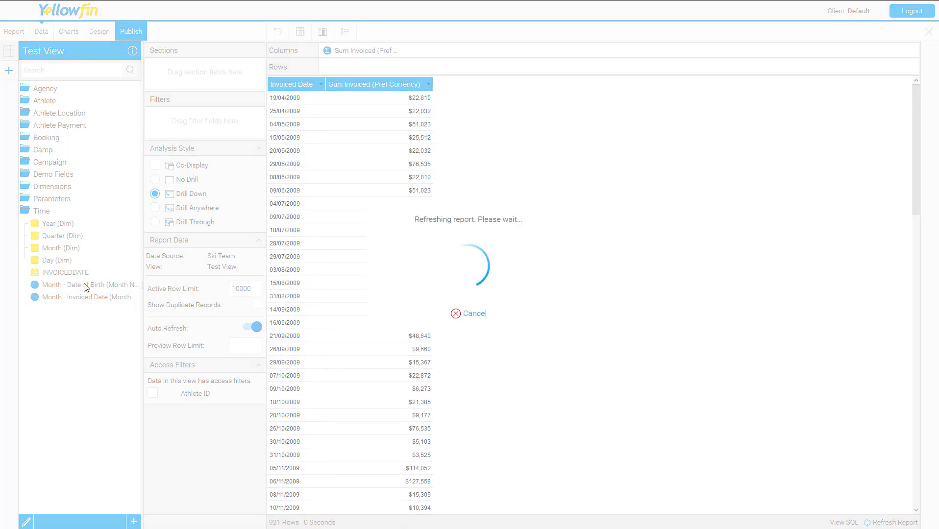
left_click_drag(84, 288, 280, 227)
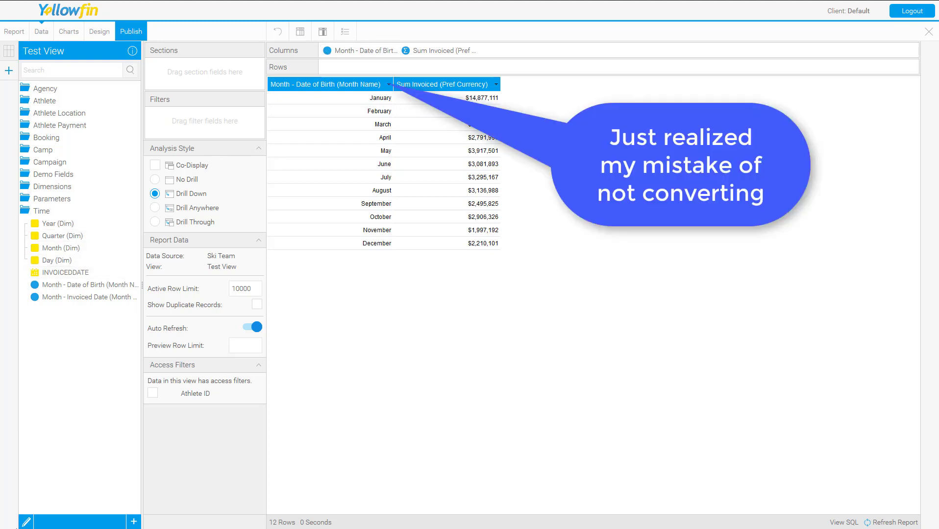
Reopen the report's view for editing and confirm the edit
left_click(26, 522)
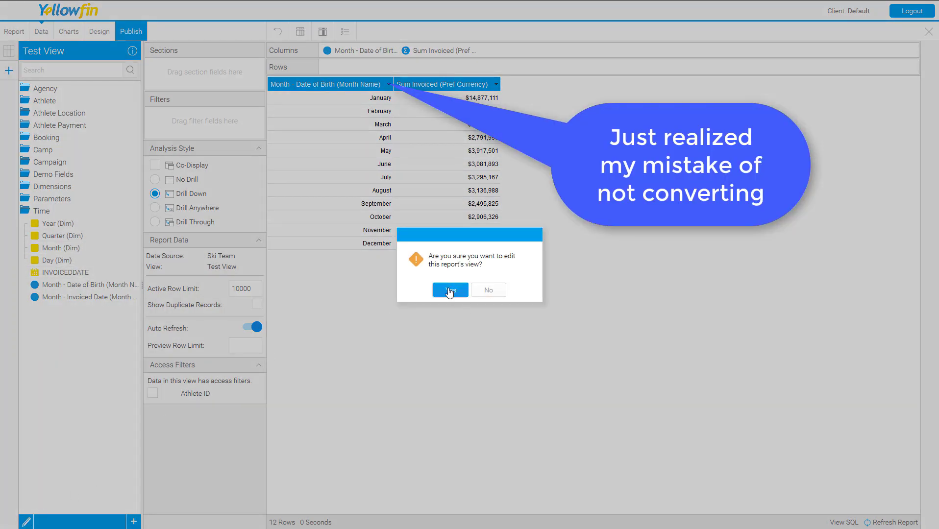
left_click(449, 290)
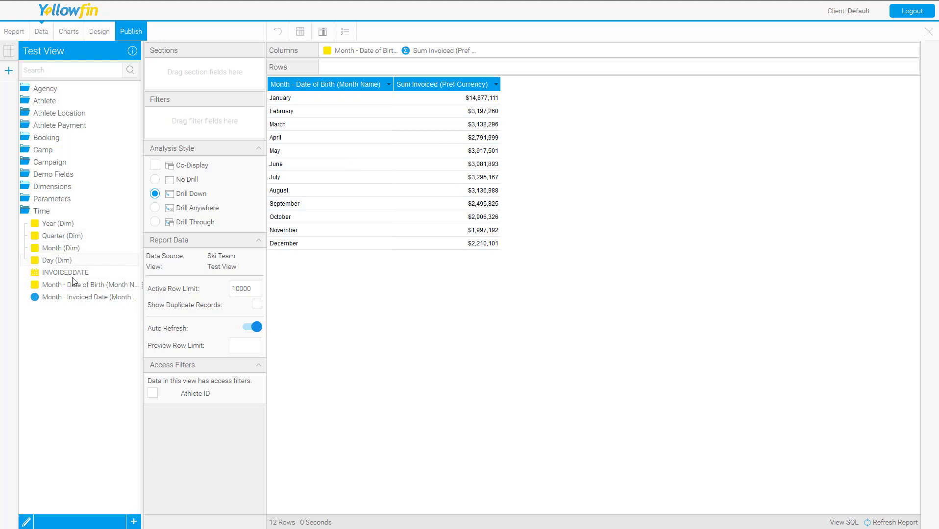
Add Invoiced Date from Demo Fields as a report filter and switch its value to Defined Value
left_click(53, 175)
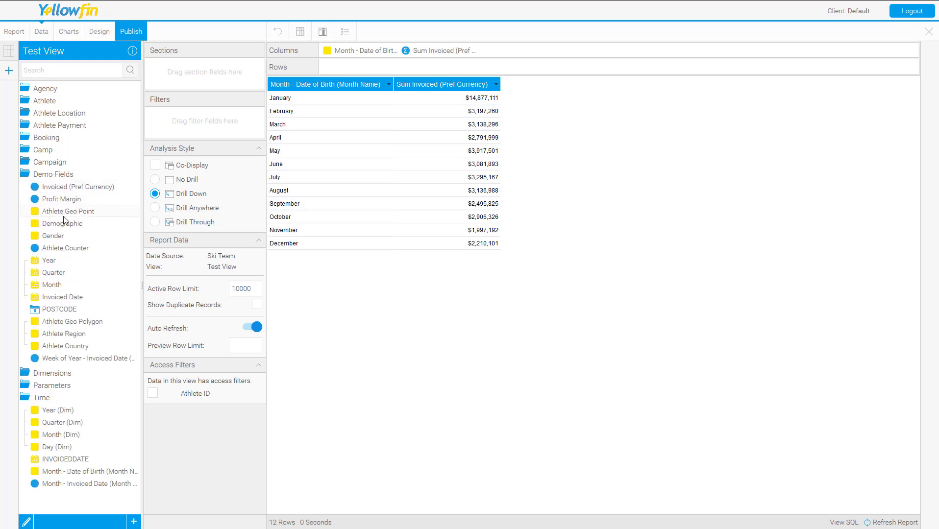
left_click_drag(67, 298, 193, 125)
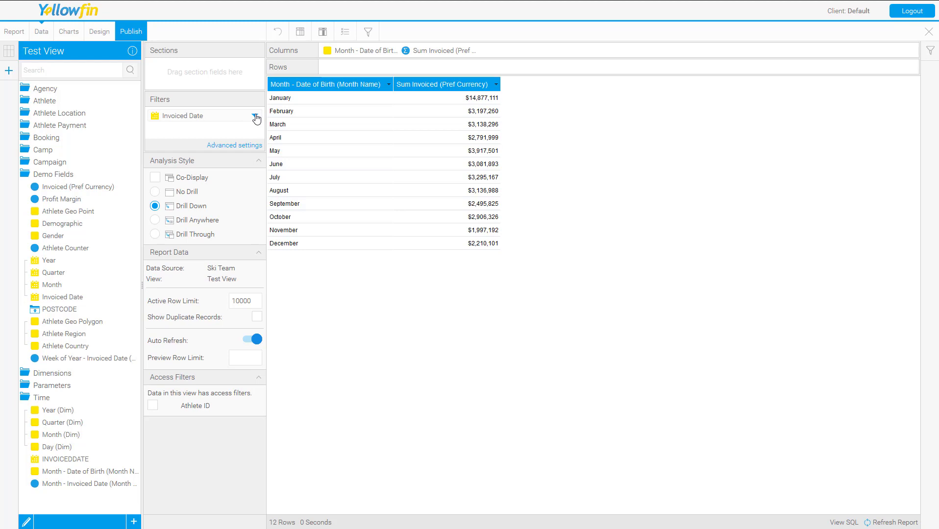
left_click(256, 118)
mouse_move(292, 192)
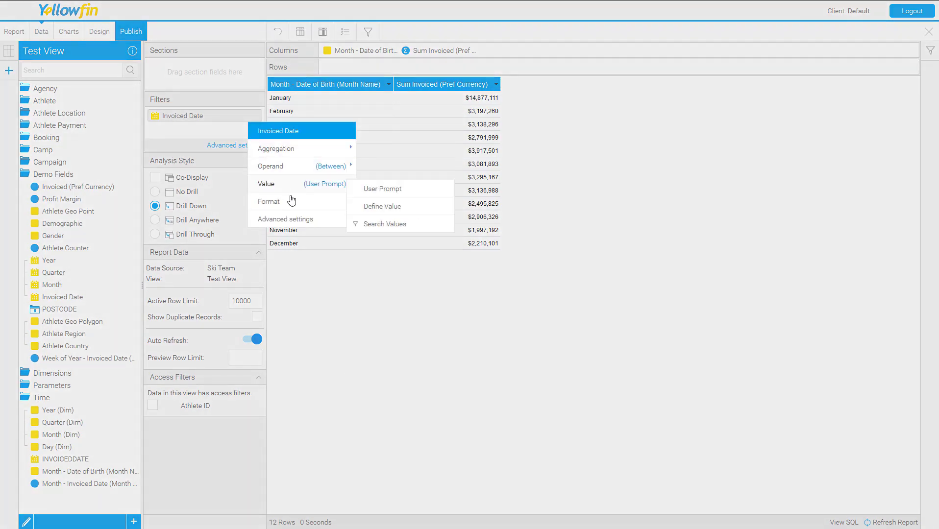
left_click(385, 207)
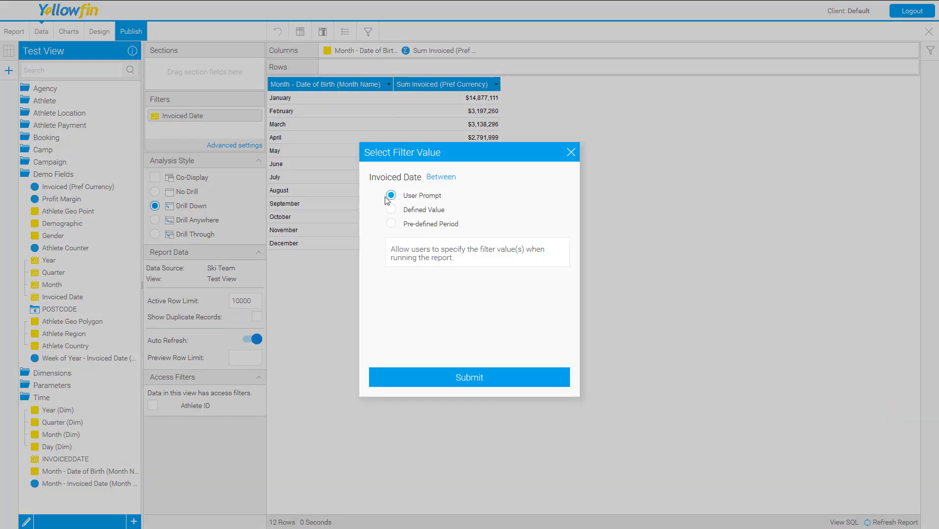
left_click(424, 211)
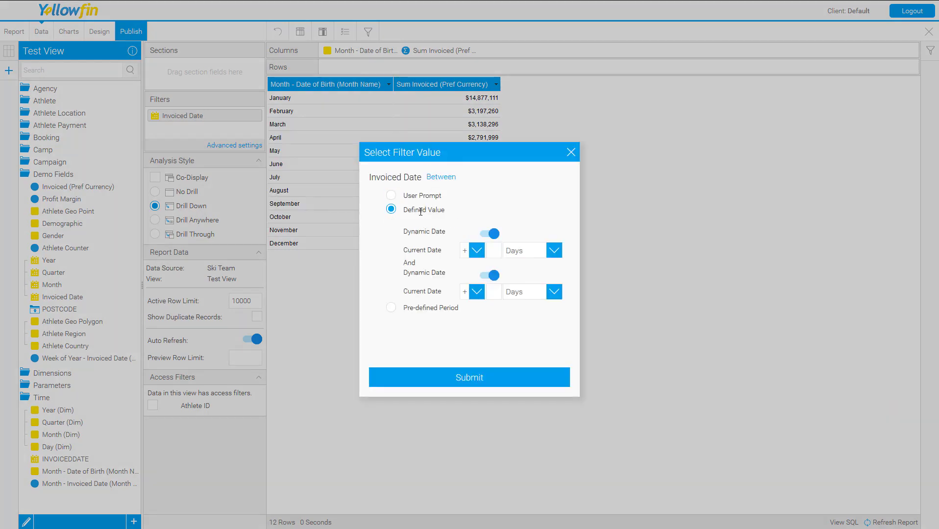
Turn off the dynamic start date of the Invoiced Date filter and set it to 01/01/2015
left_click(491, 235)
left_click(518, 251)
left_click(452, 273)
left_click(451, 273)
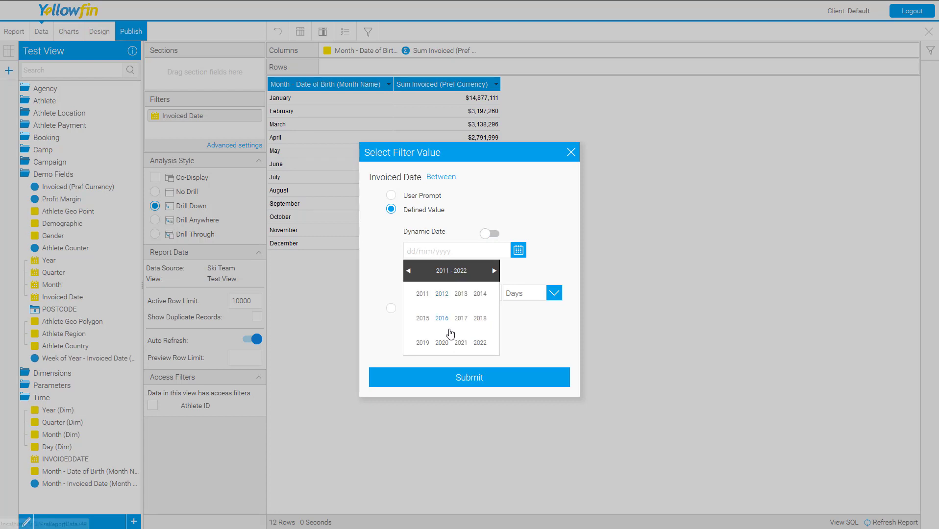
left_click(423, 318)
left_click(429, 297)
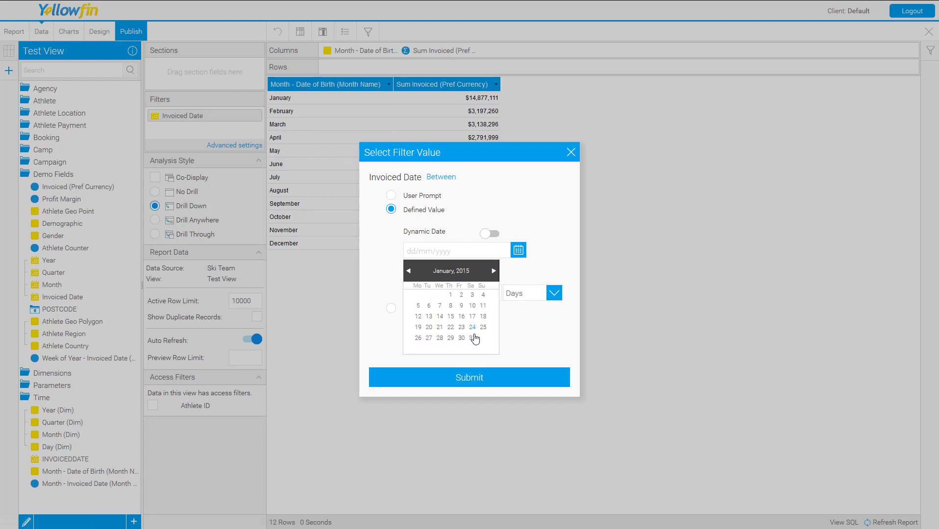
left_click(450, 296)
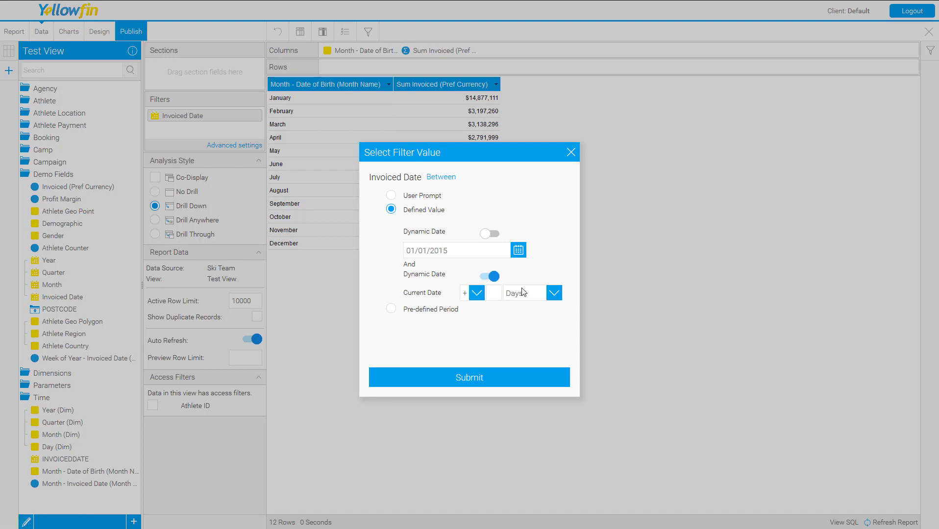
Turn off the dynamic end date, set it to 31/12/2015, and submit the Invoiced Date filter
left_click(486, 277)
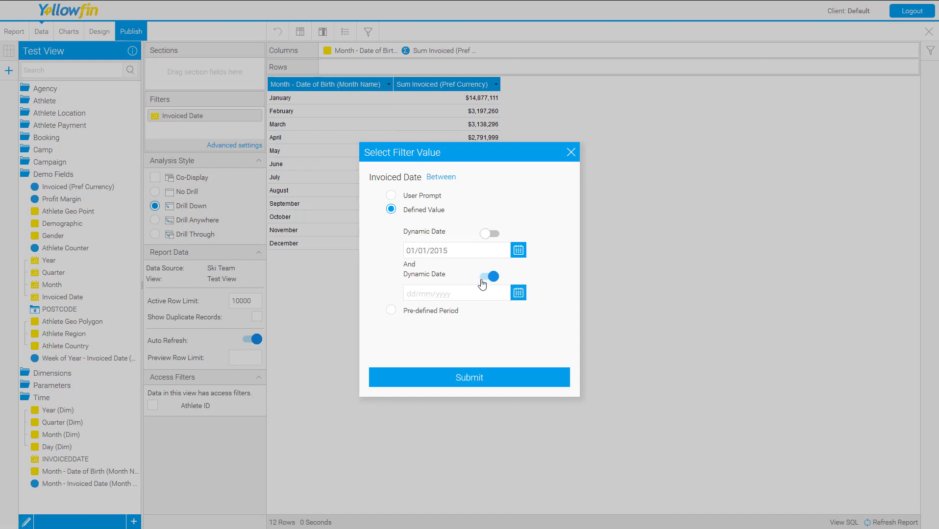
left_click(518, 292)
left_click(456, 315)
left_click(453, 315)
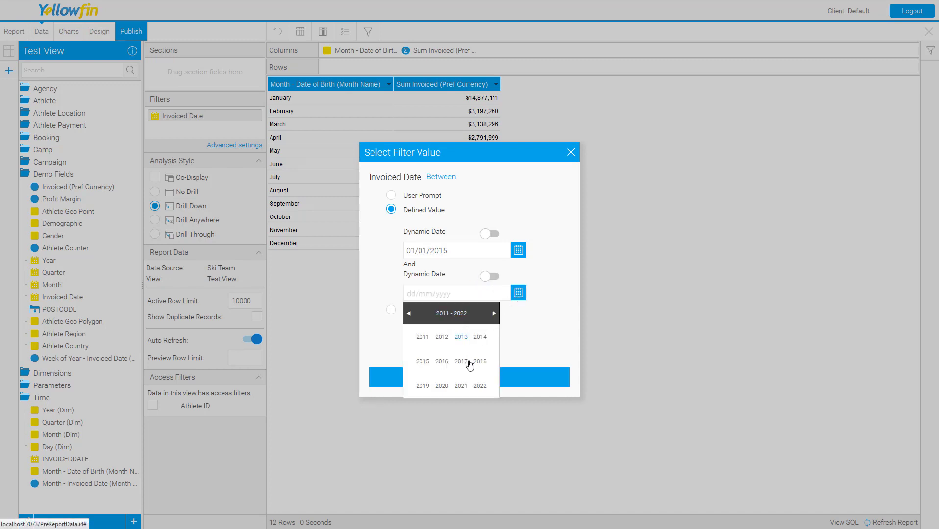
left_click(422, 360)
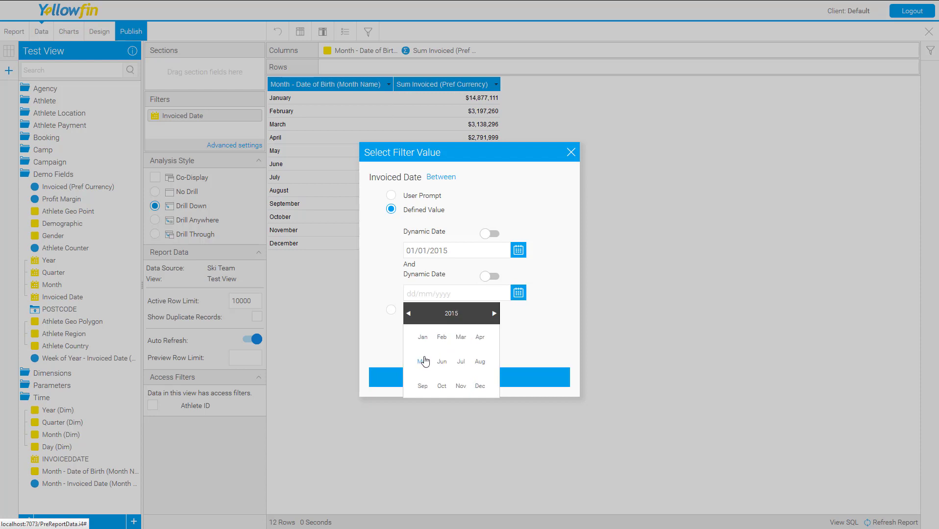
left_click(475, 383)
left_click(450, 381)
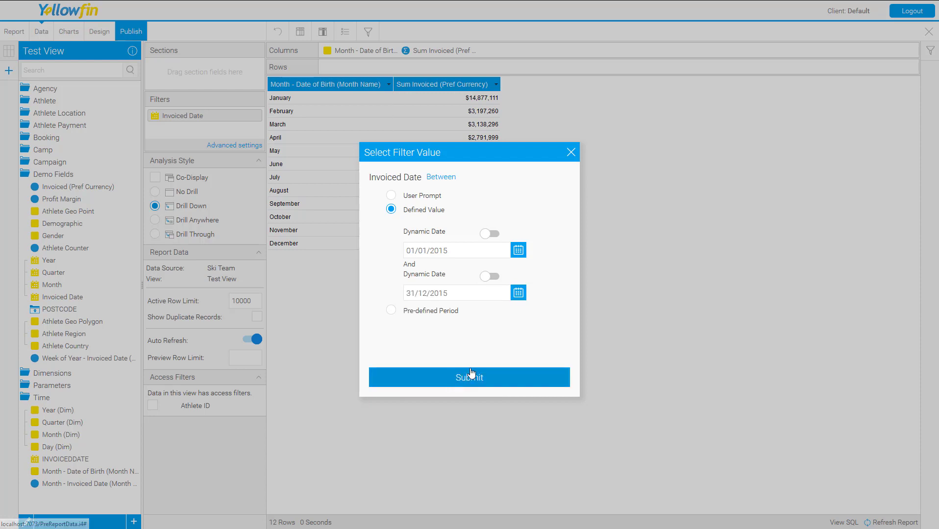
left_click(467, 379)
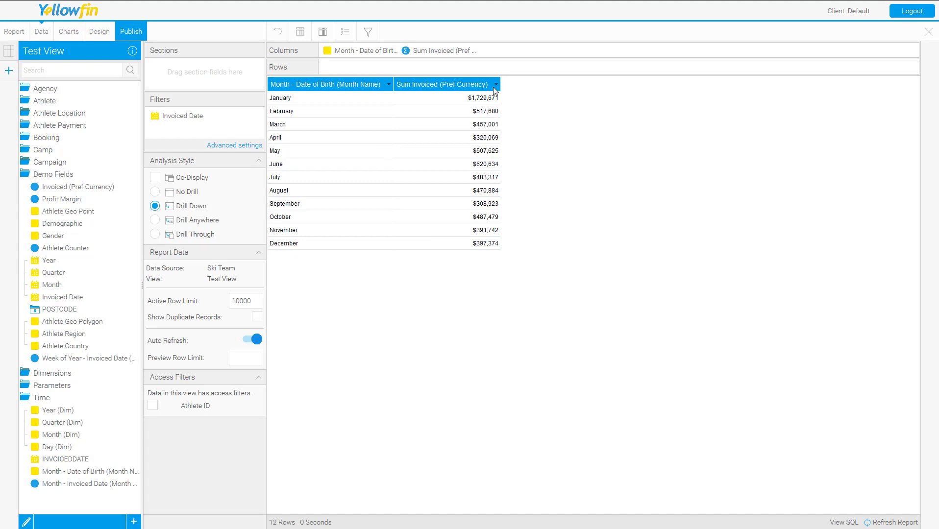
Add a Sum total to the Sum Invoiced (Pref Currency) column
left_click(497, 86)
mouse_move(554, 182)
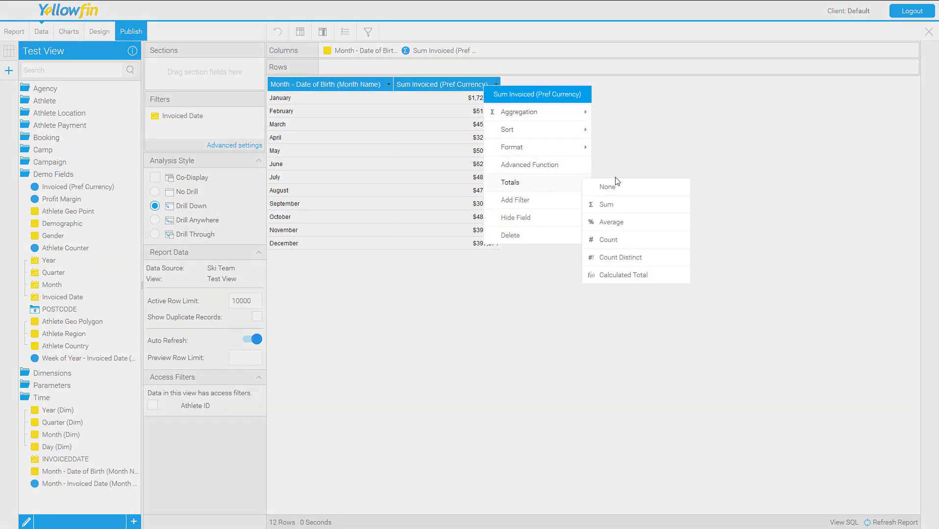
left_click(605, 204)
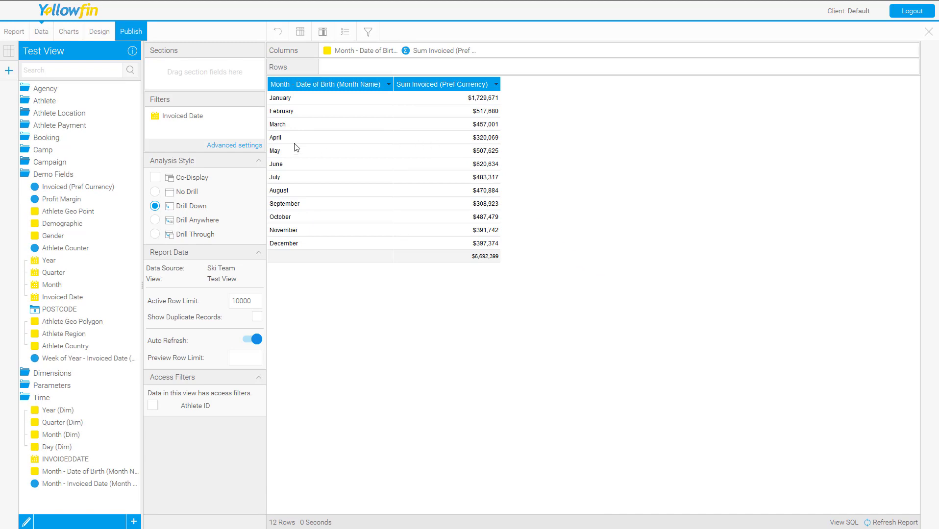
Add and save a basic Append sub query with an Inner Join on Month - Date of Birth (Month Name) and an Invoiced Date filter
left_click(9, 71)
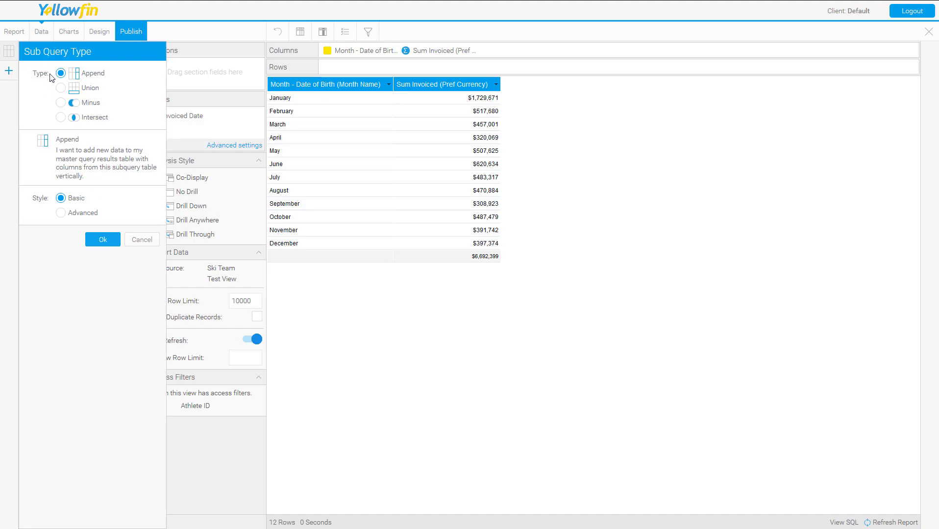
left_click(103, 240)
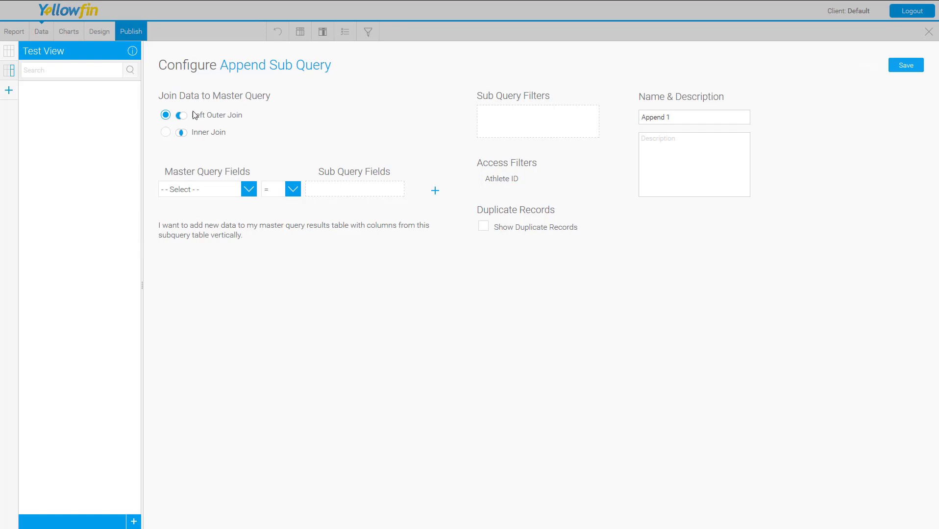
left_click(240, 193)
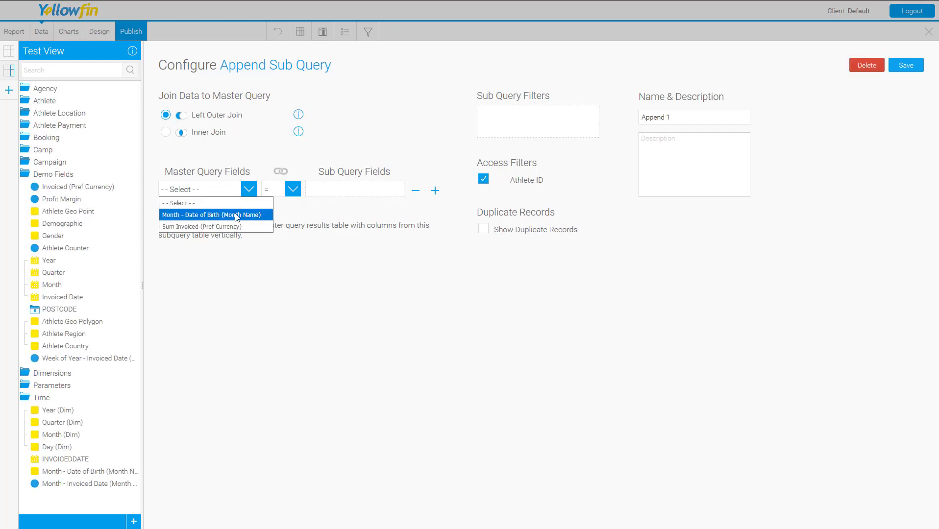
left_click(237, 216)
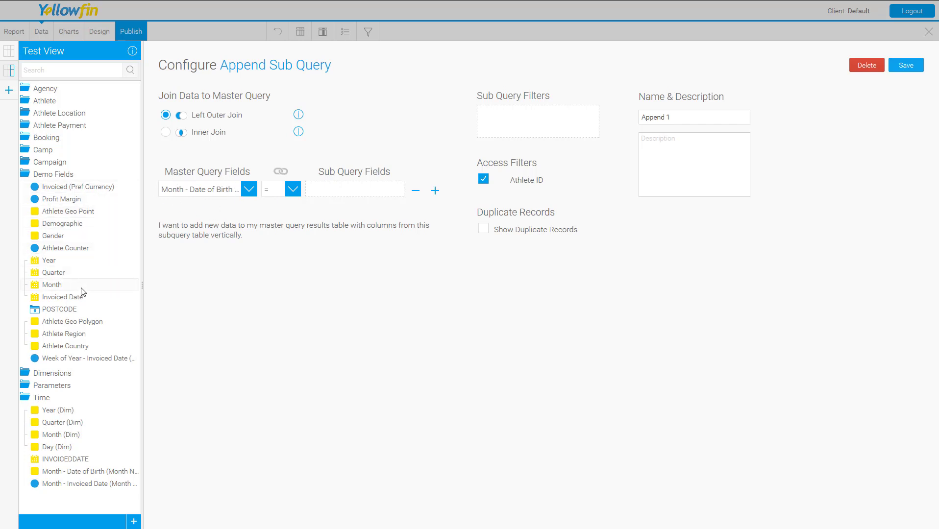
left_click_drag(68, 473, 355, 187)
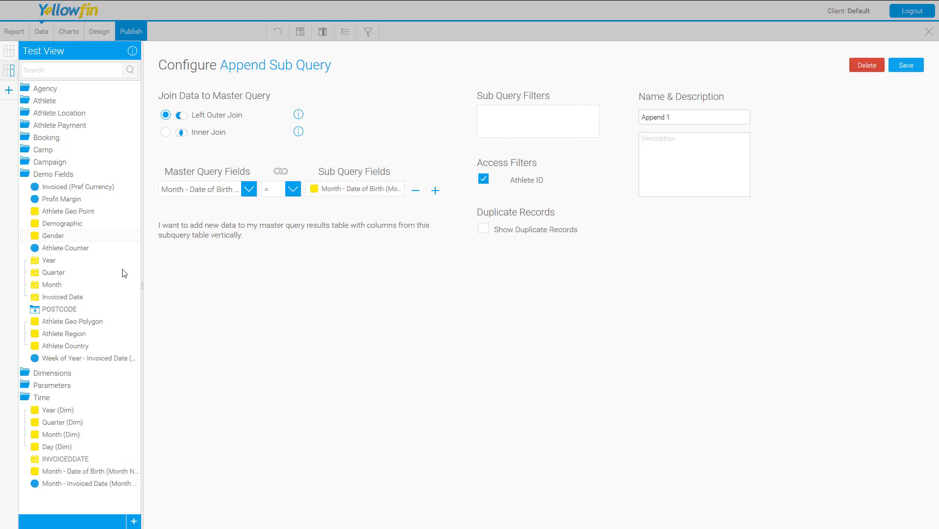
left_click_drag(74, 300, 528, 125)
left_click(910, 68)
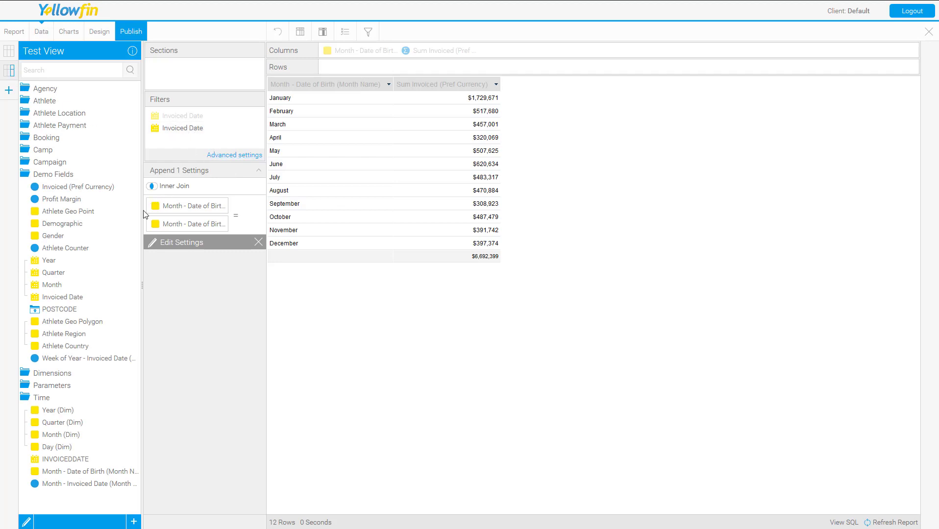
Add Invoiced (Pref Currency) as a column of the append sub query and give it a Sum total
left_click_drag(68, 189, 654, 130)
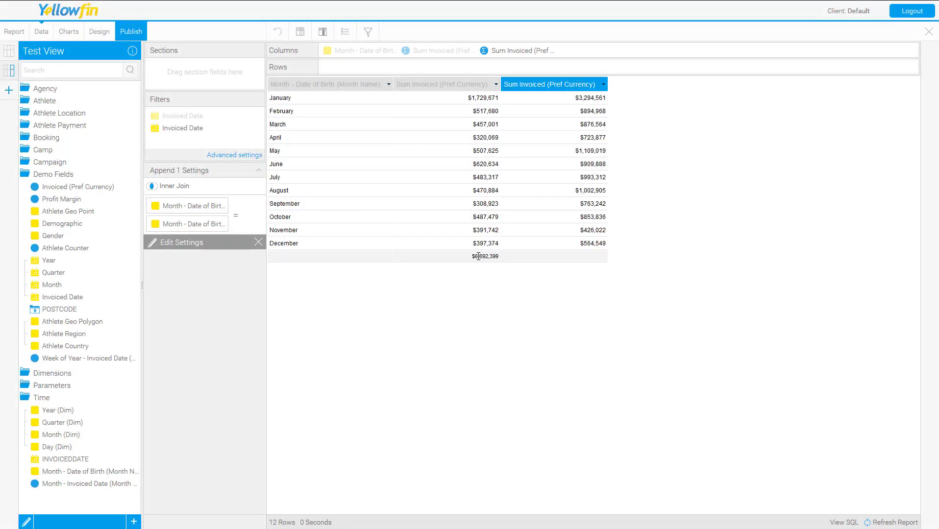
left_click(603, 85)
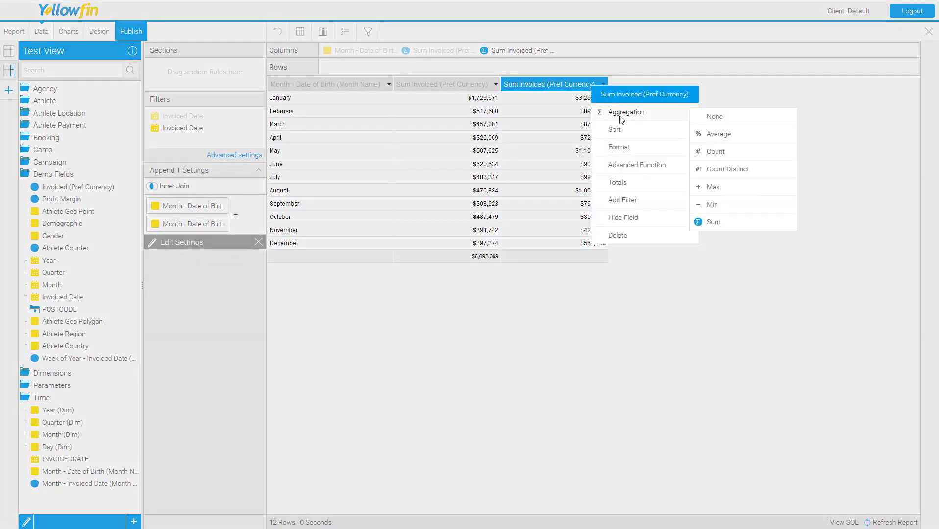
mouse_move(684, 182)
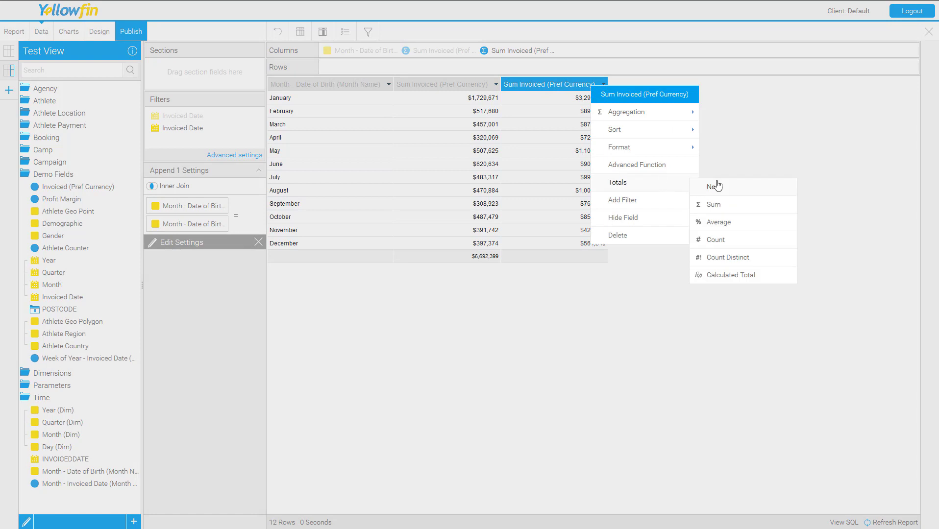
left_click(716, 205)
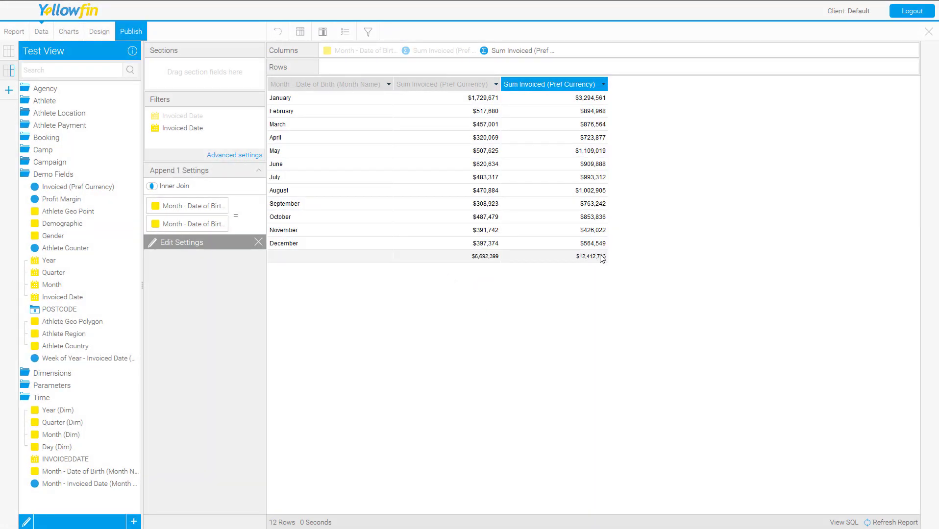
Rename the main query's Sum Invoiced (Pref Currency) column as 2015
left_click(496, 86)
mouse_move(530, 148)
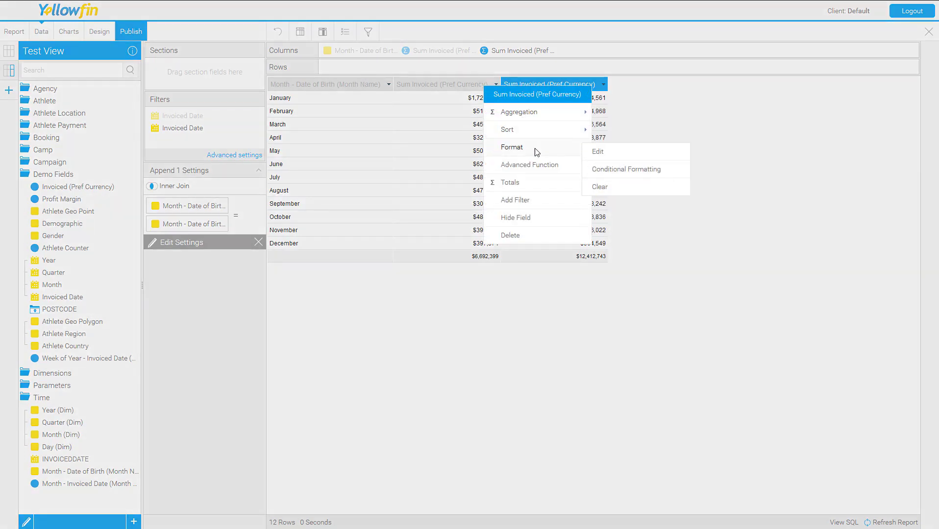
left_click(629, 154)
key("ctrl+a")
type("201")
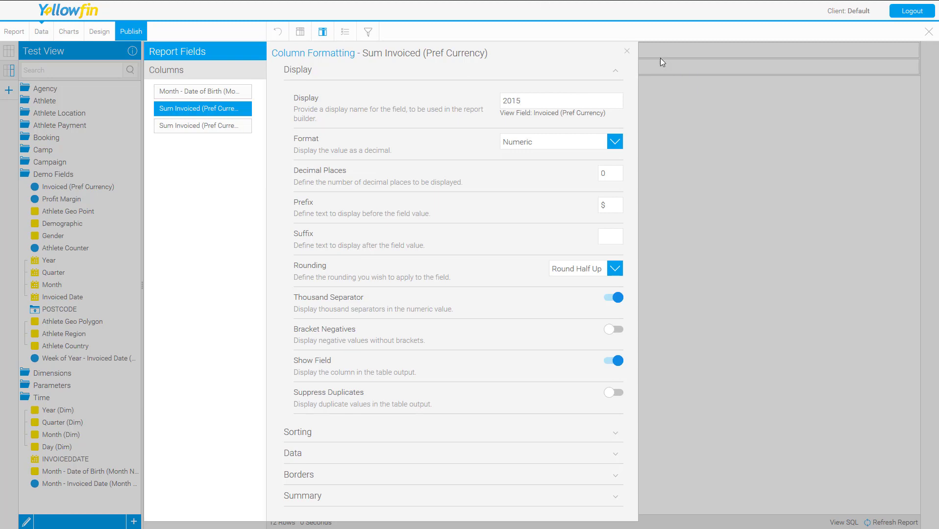
left_click(627, 51)
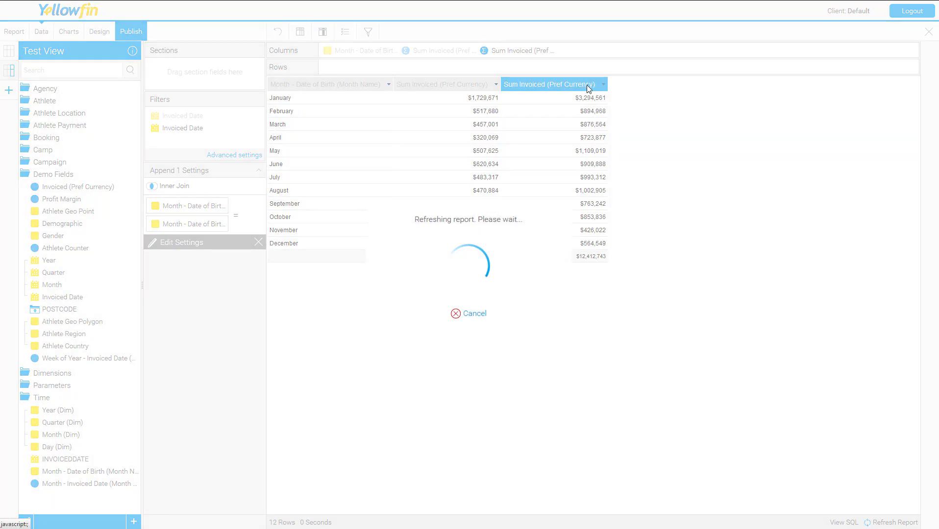
Rename the appended Sum Invoiced (Pref Currency) column as 2014
left_click(531, 85)
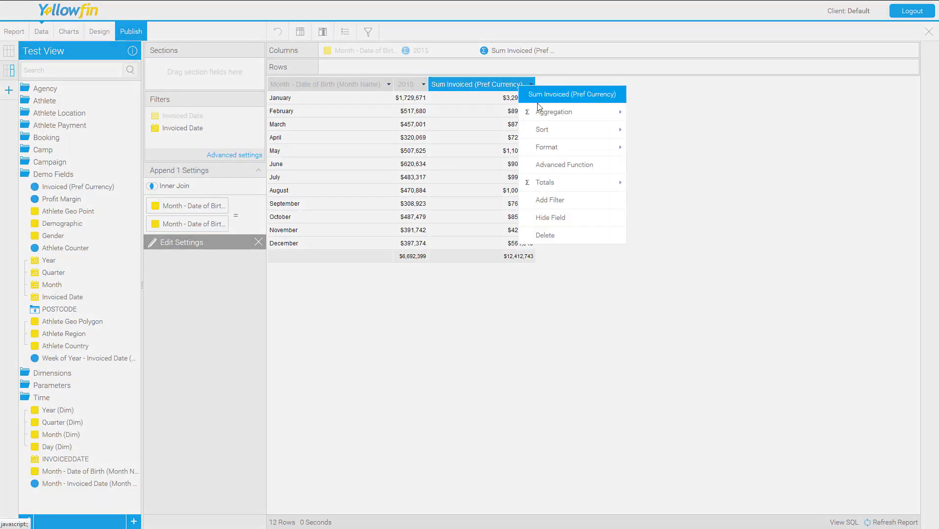
mouse_move(549, 147)
left_click(630, 152)
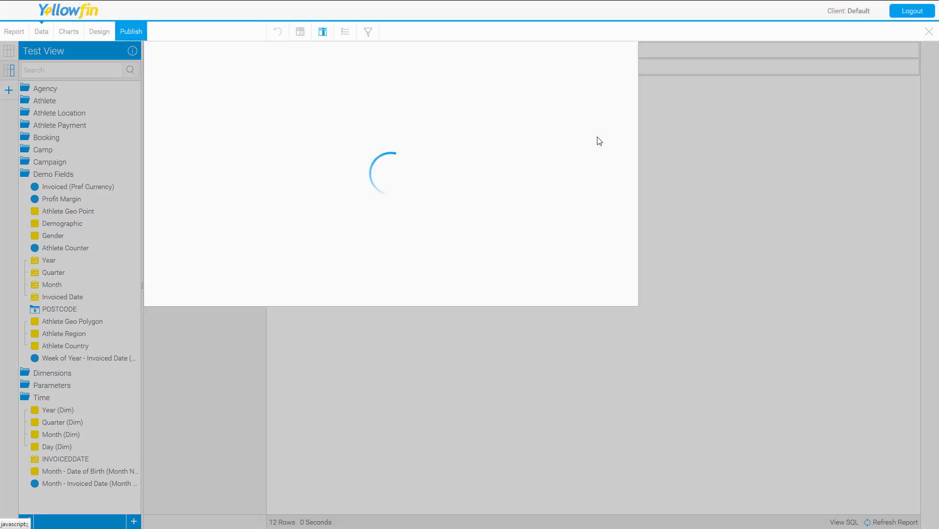
left_click_drag(597, 98, 463, 99)
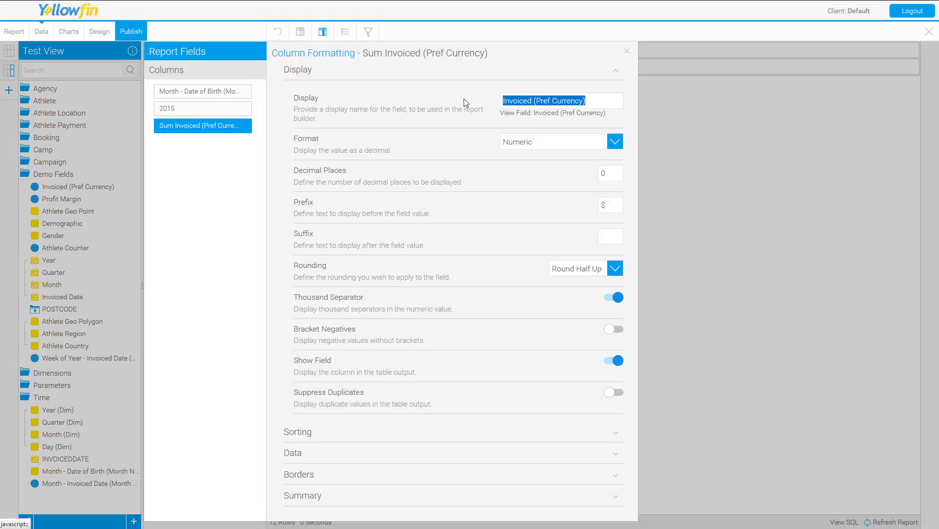
type("2014")
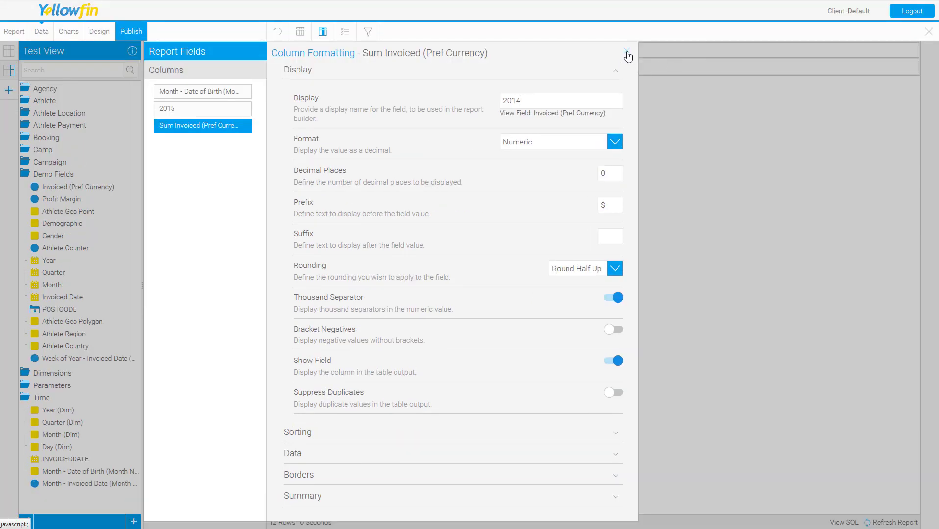
left_click(627, 53)
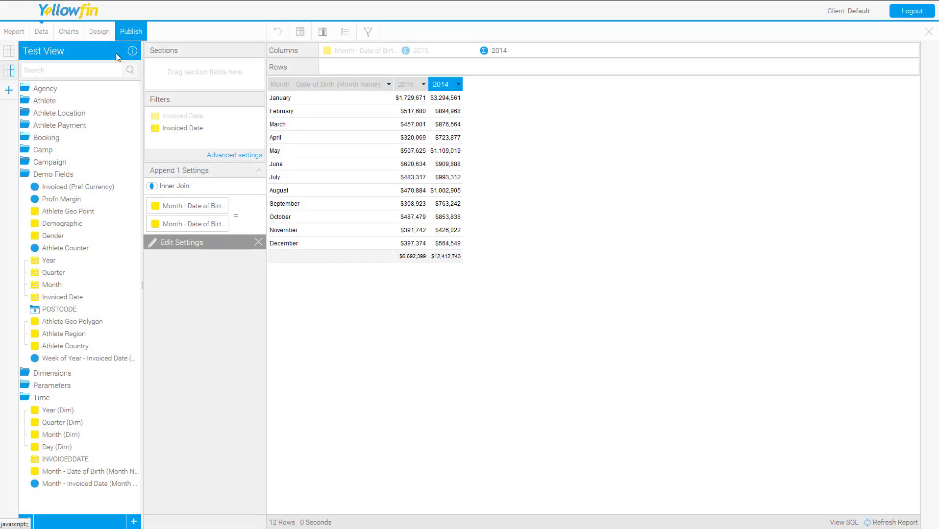
Put Month - Date of Birth (Month Name) on the chart's horizontal axis and add 2014 to the vertical axis beside 2015
left_click(71, 32)
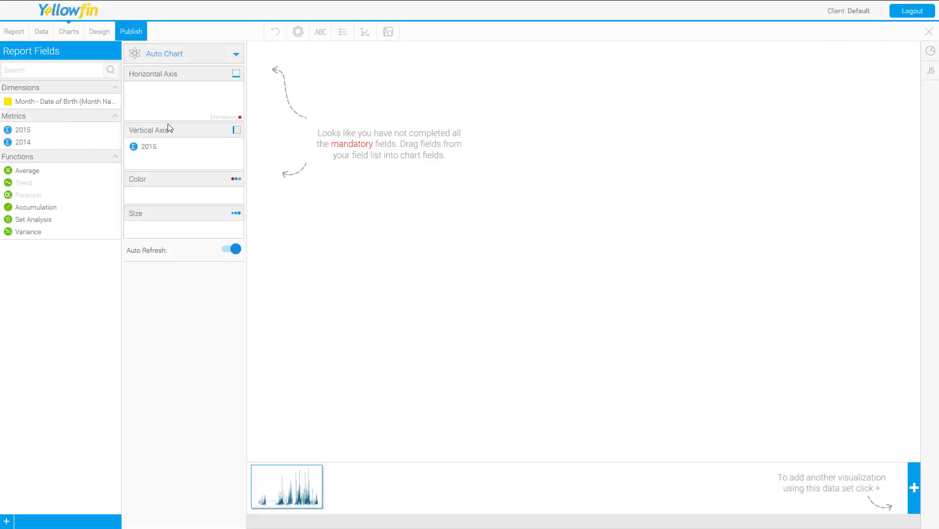
left_click_drag(156, 102, 162, 100)
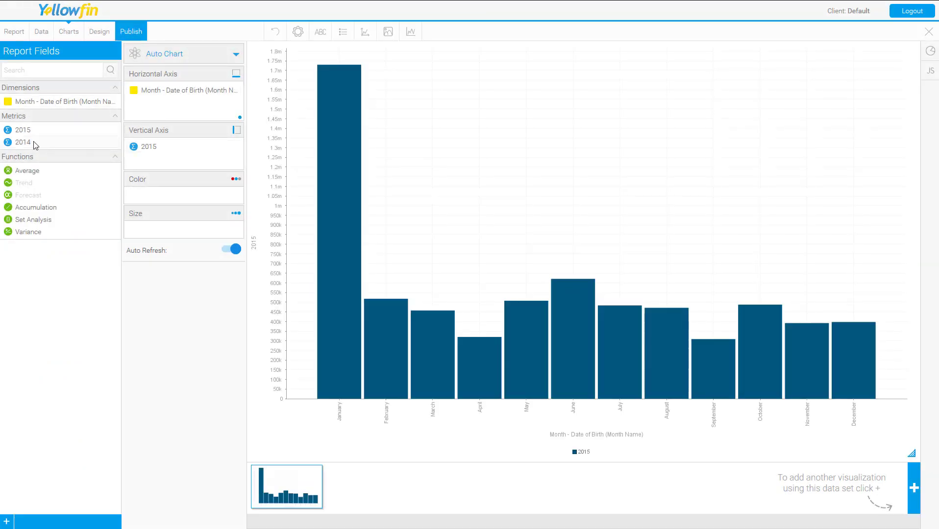
left_click_drag(35, 143, 169, 159)
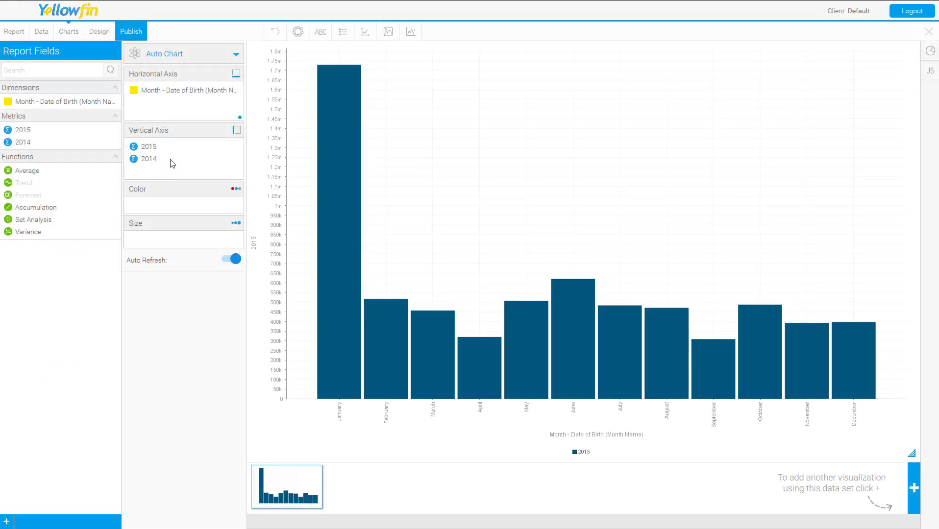
Change the chart type from Auto Chart to Line
left_click(236, 59)
left_click(276, 90)
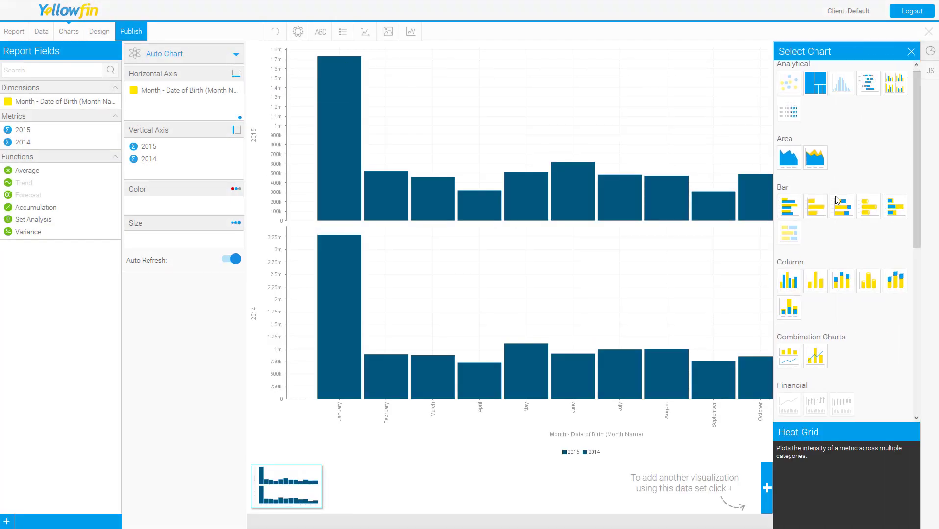
scroll(824, 245, "down", 3)
left_click(789, 339)
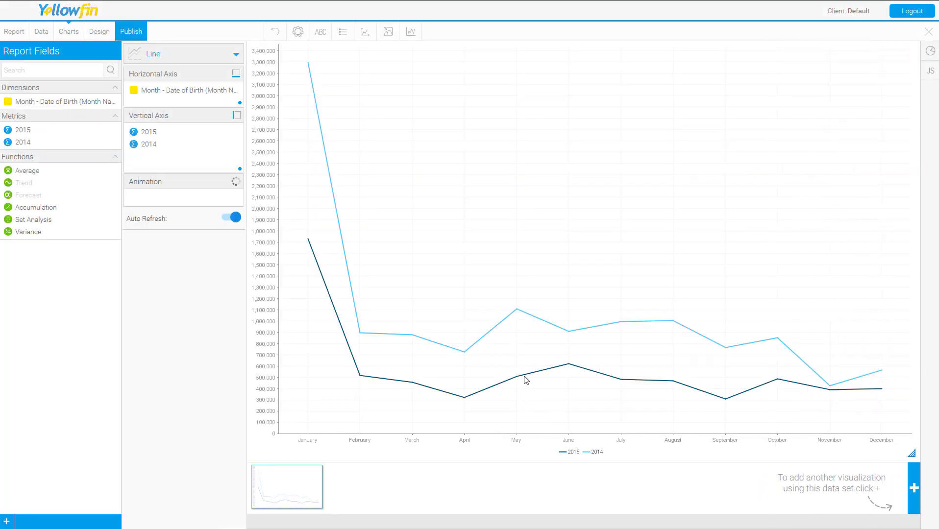
mouse_move(569, 333)
Return to the report data and delete the append sub query
left_click(43, 35)
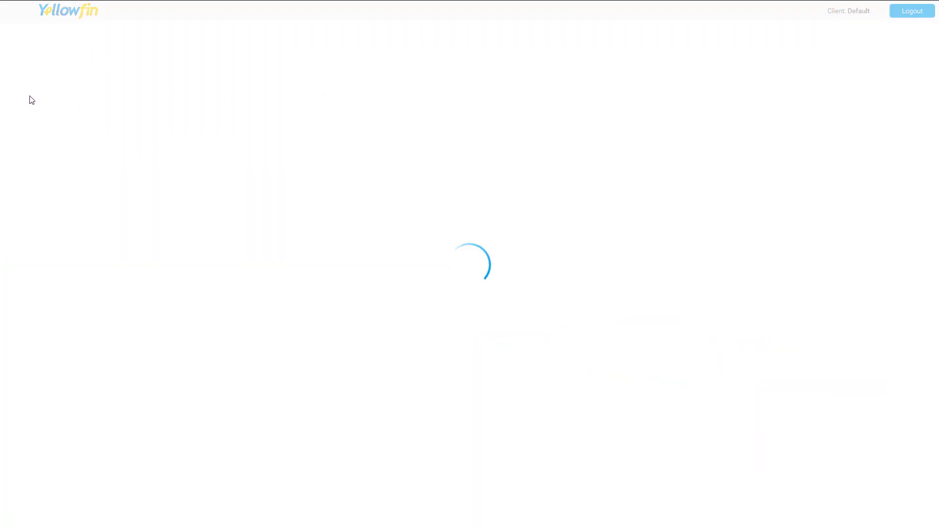
left_click(12, 71)
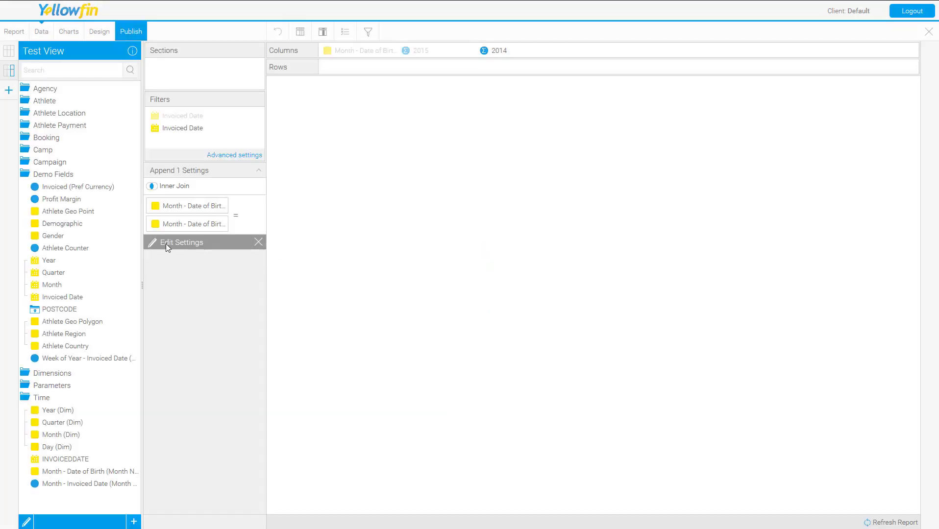
left_click(258, 242)
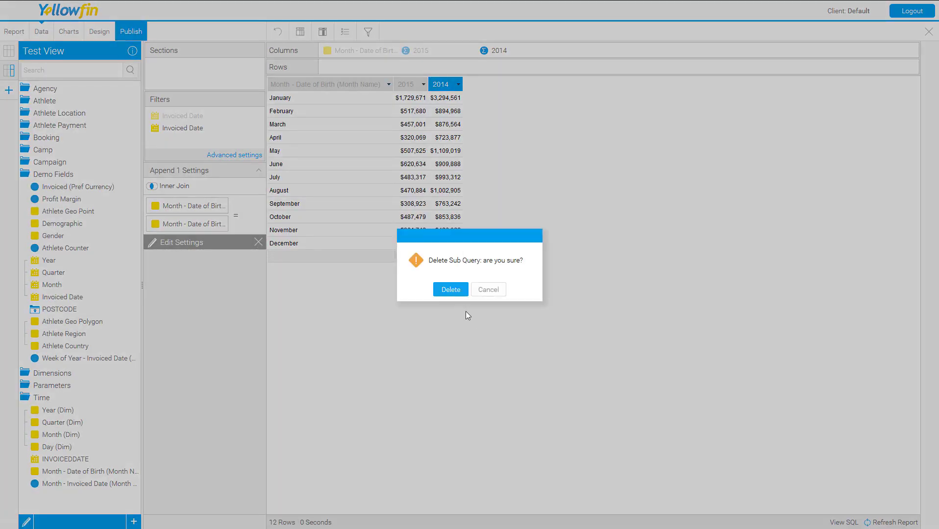
left_click(451, 290)
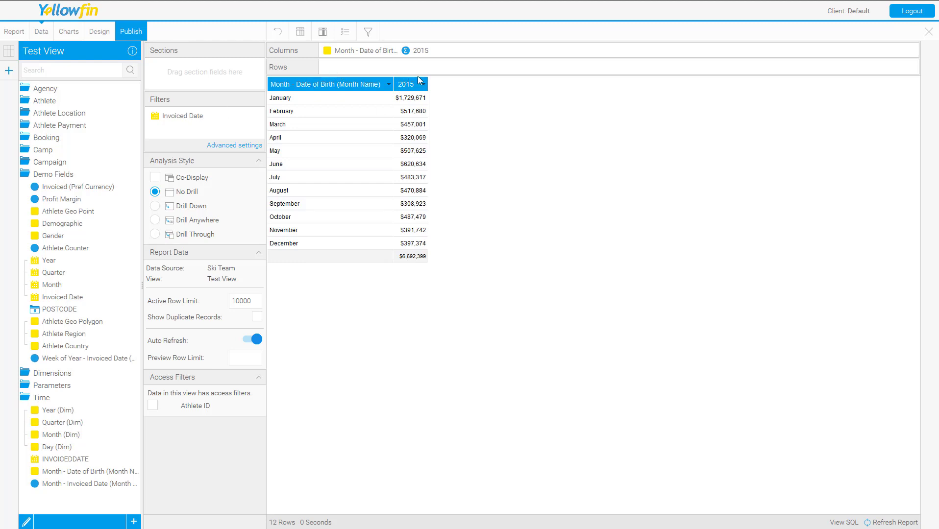
Rename the 2015 column as Invoiced
left_click(424, 85)
mouse_move(452, 132)
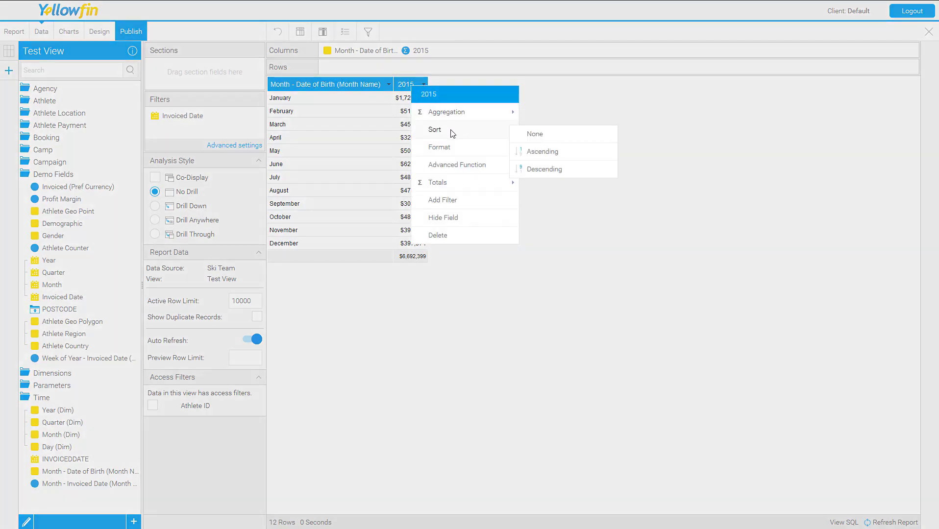
mouse_move(463, 148)
left_click(536, 151)
left_click(557, 106)
key("ctrl+a")
key("BackSpace")
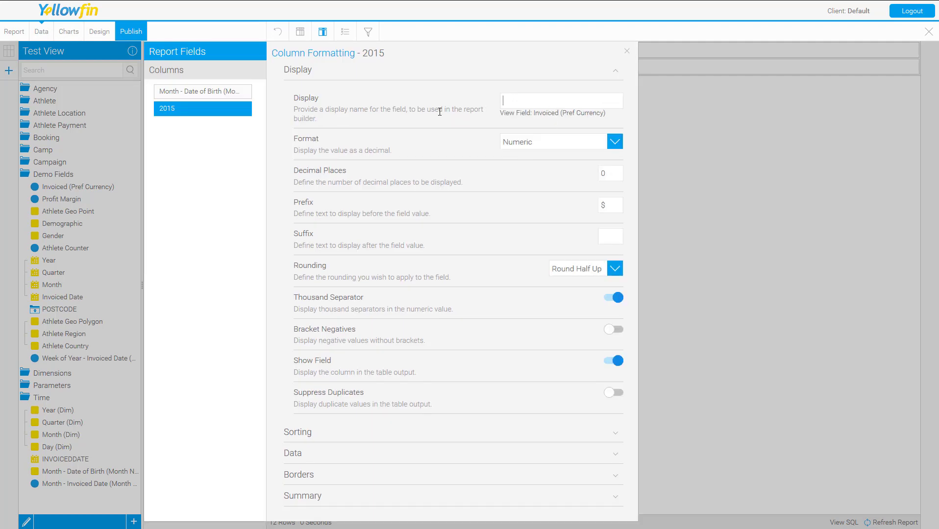
type("Invoiced")
left_click(628, 52)
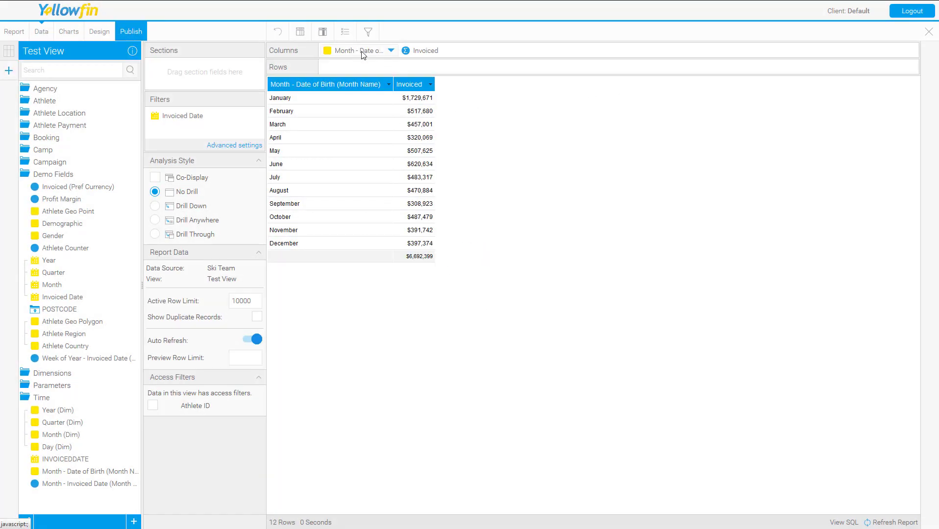
Replace the Month - Date of Birth (Month Name) column with Invoiced Date as the first column
left_click(273, 32)
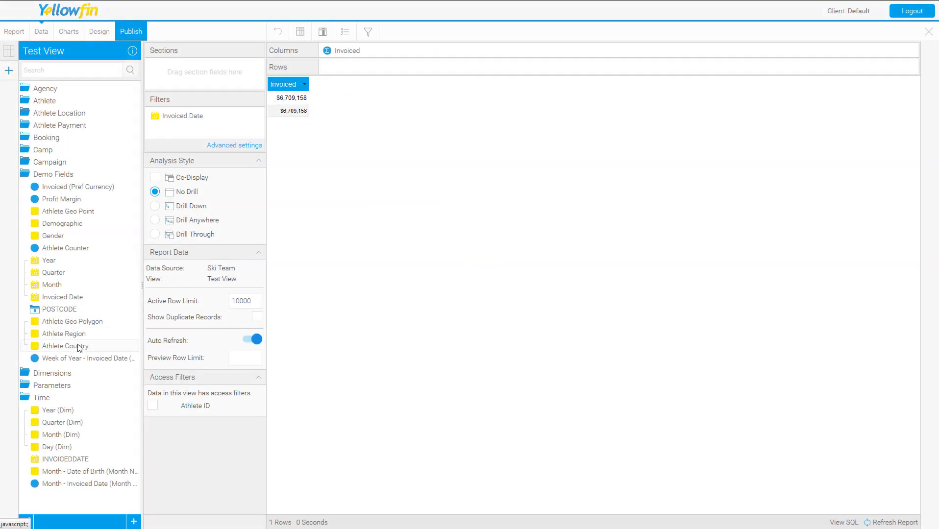
left_click_drag(68, 294, 275, 171)
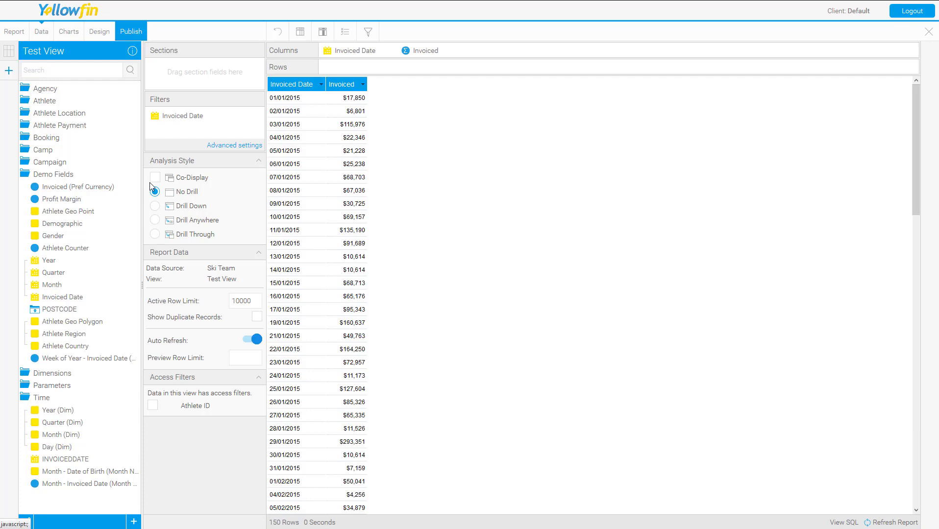
Set the start date of the Invoiced Date filter to 01/01/2013 and submit it
left_click(254, 119)
mouse_move(291, 184)
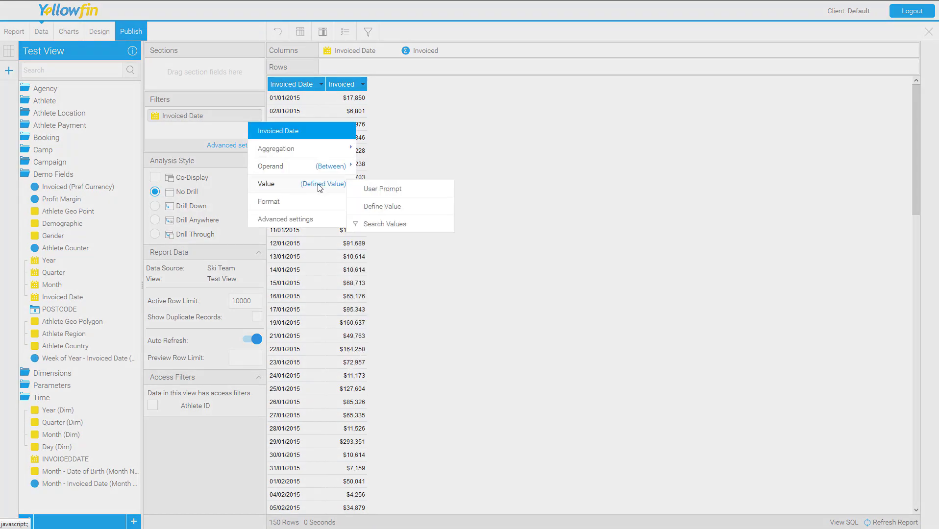
left_click(382, 207)
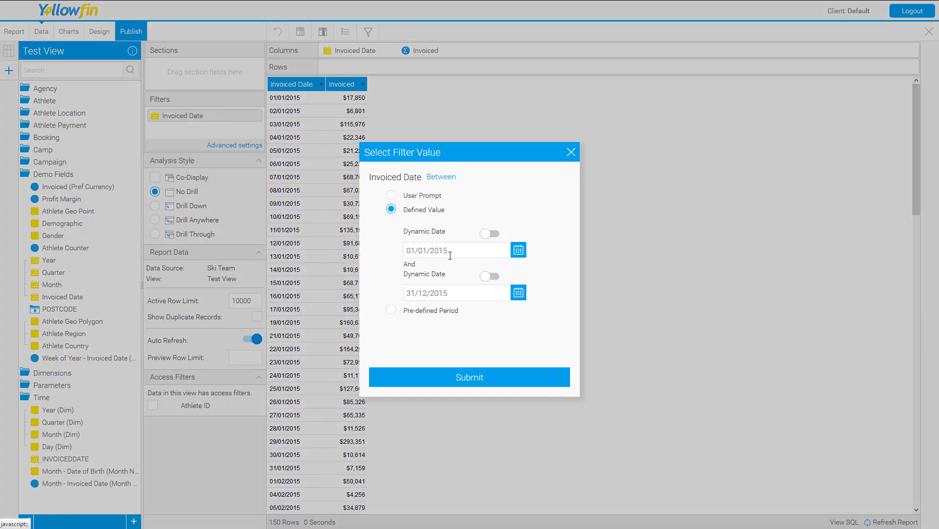
left_click(518, 250)
left_click(408, 271)
left_click(462, 276)
left_click(452, 272)
left_click(443, 319)
left_click(427, 298)
left_click(426, 299)
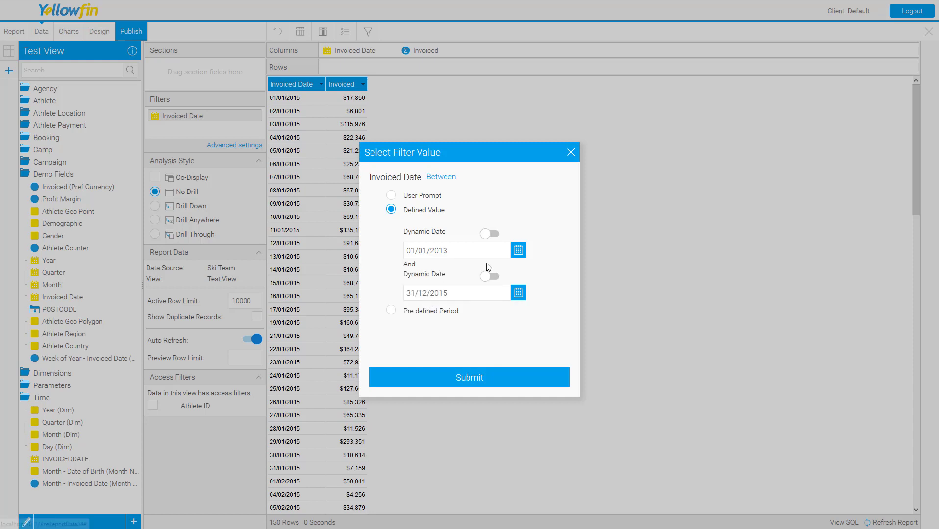
left_click(476, 376)
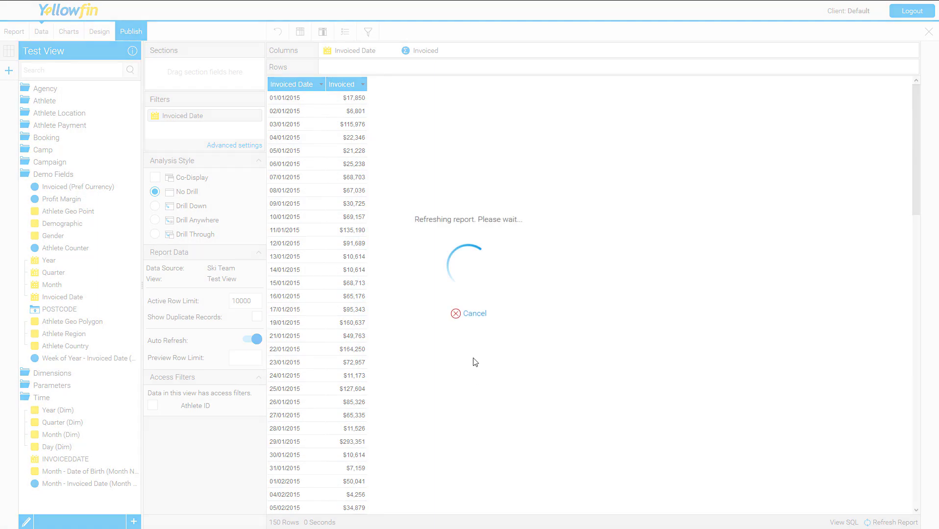
Put Invoiced Date on the chart's horizontal axis and turn on Yearly Comparison in its time format settings
left_click(67, 32)
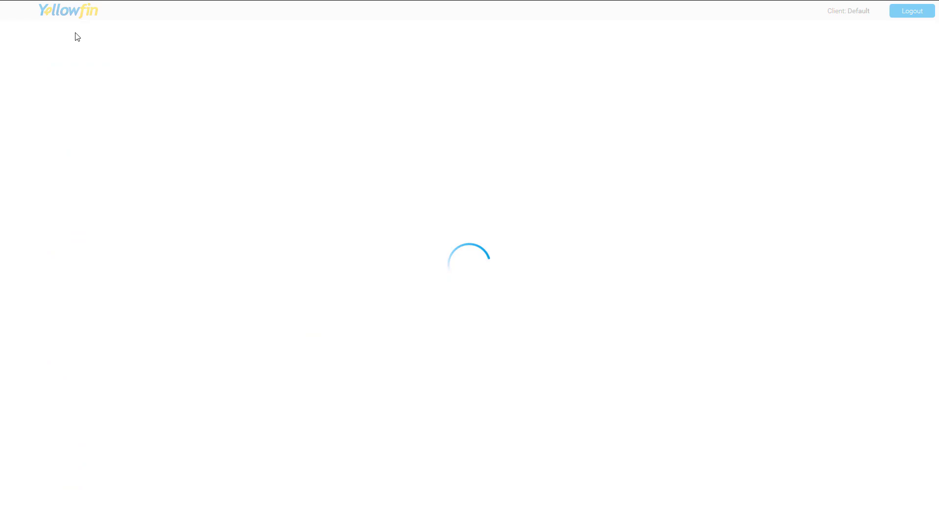
left_click_drag(71, 102, 179, 94)
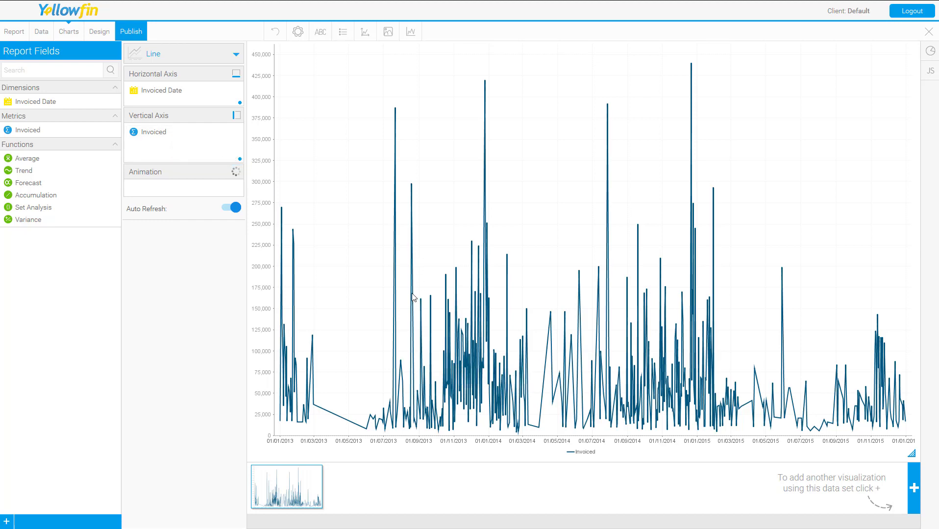
left_click(297, 31)
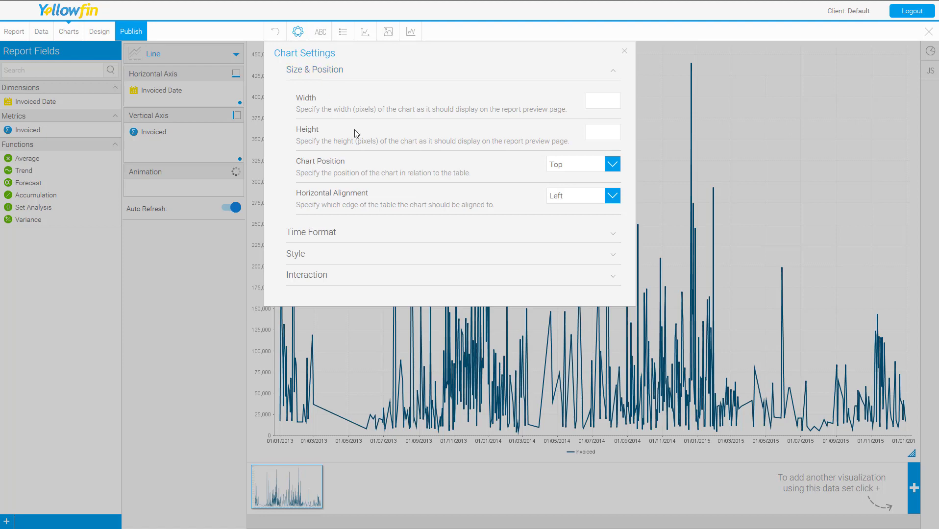
left_click(336, 234)
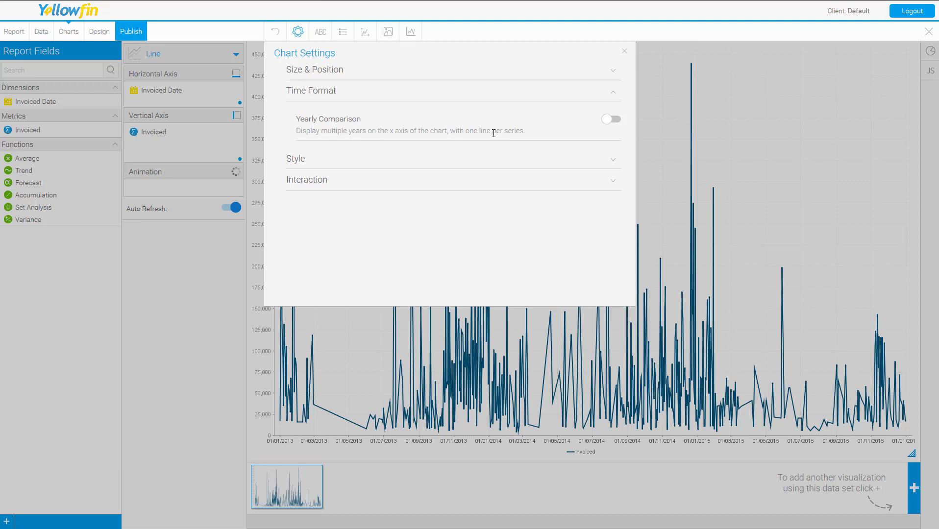
left_click(612, 120)
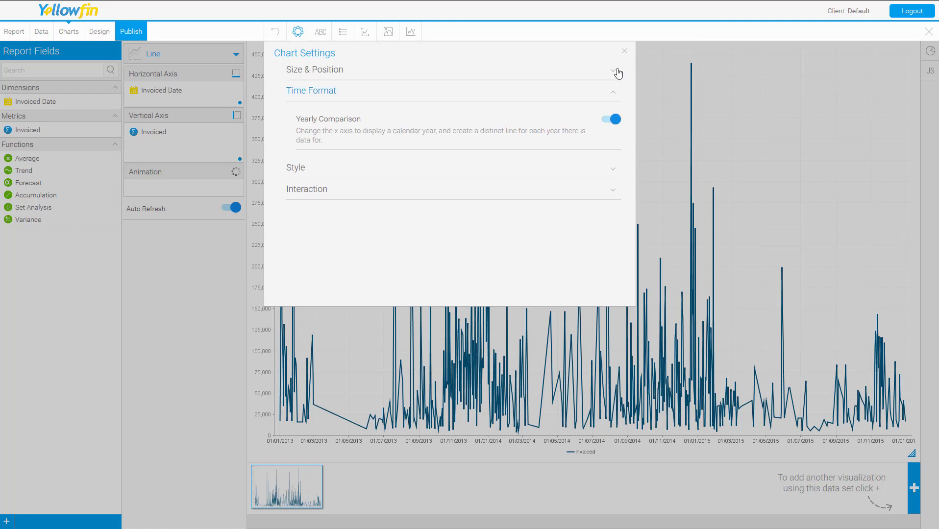
left_click(624, 51)
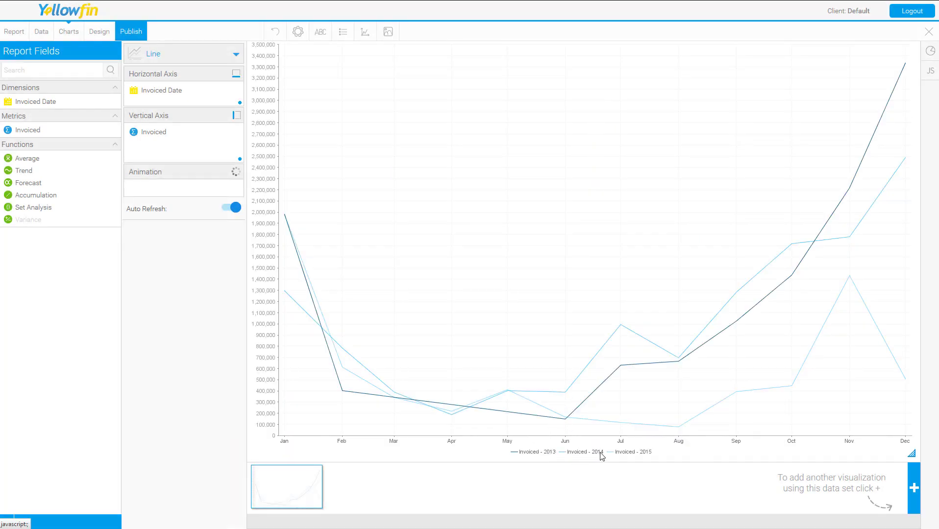
mouse_move(679, 429)
mouse_move(248, 0)
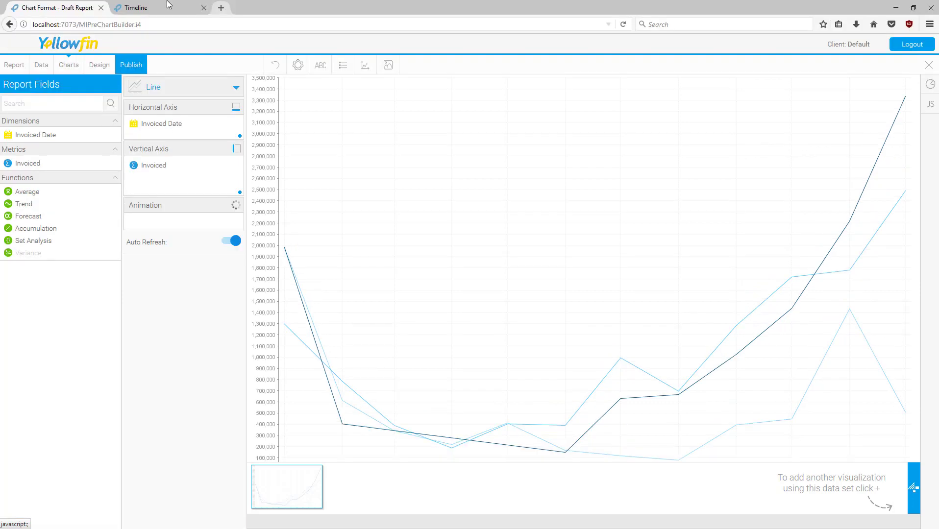